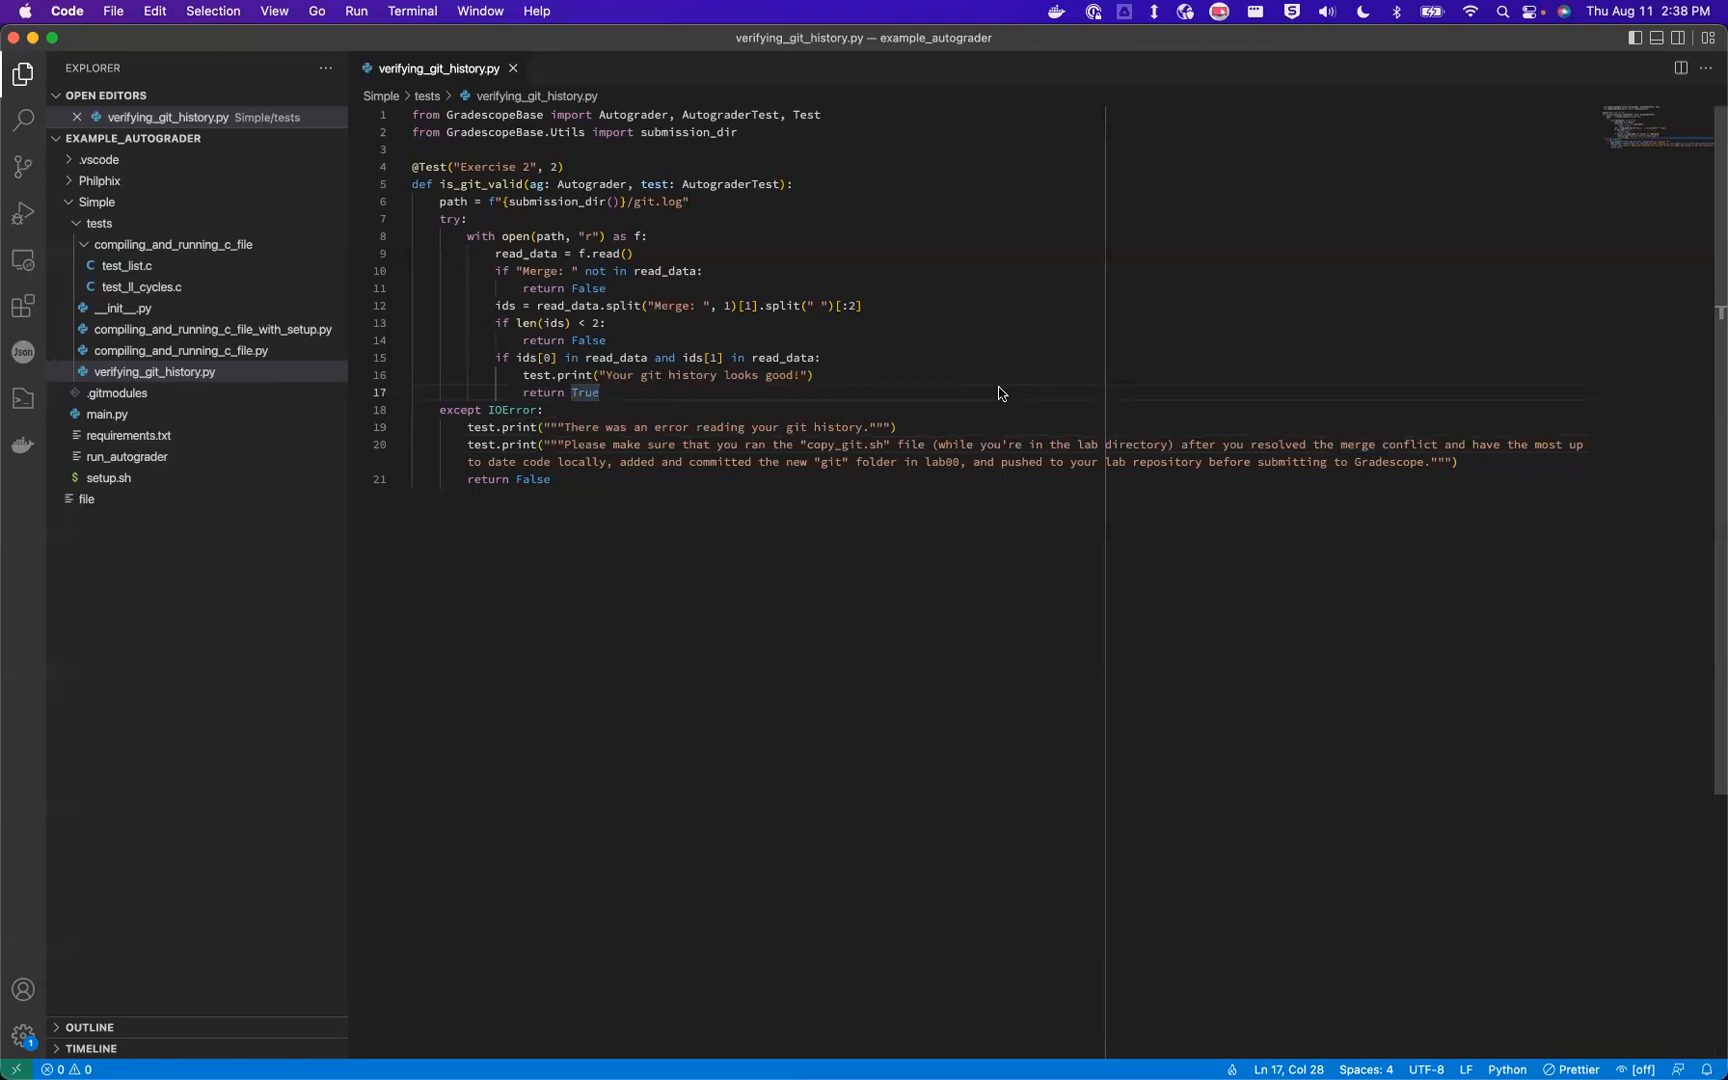
{"action": "left_click_drag", "start_coordinate": [743, 427], "coordinate": [896, 444]}
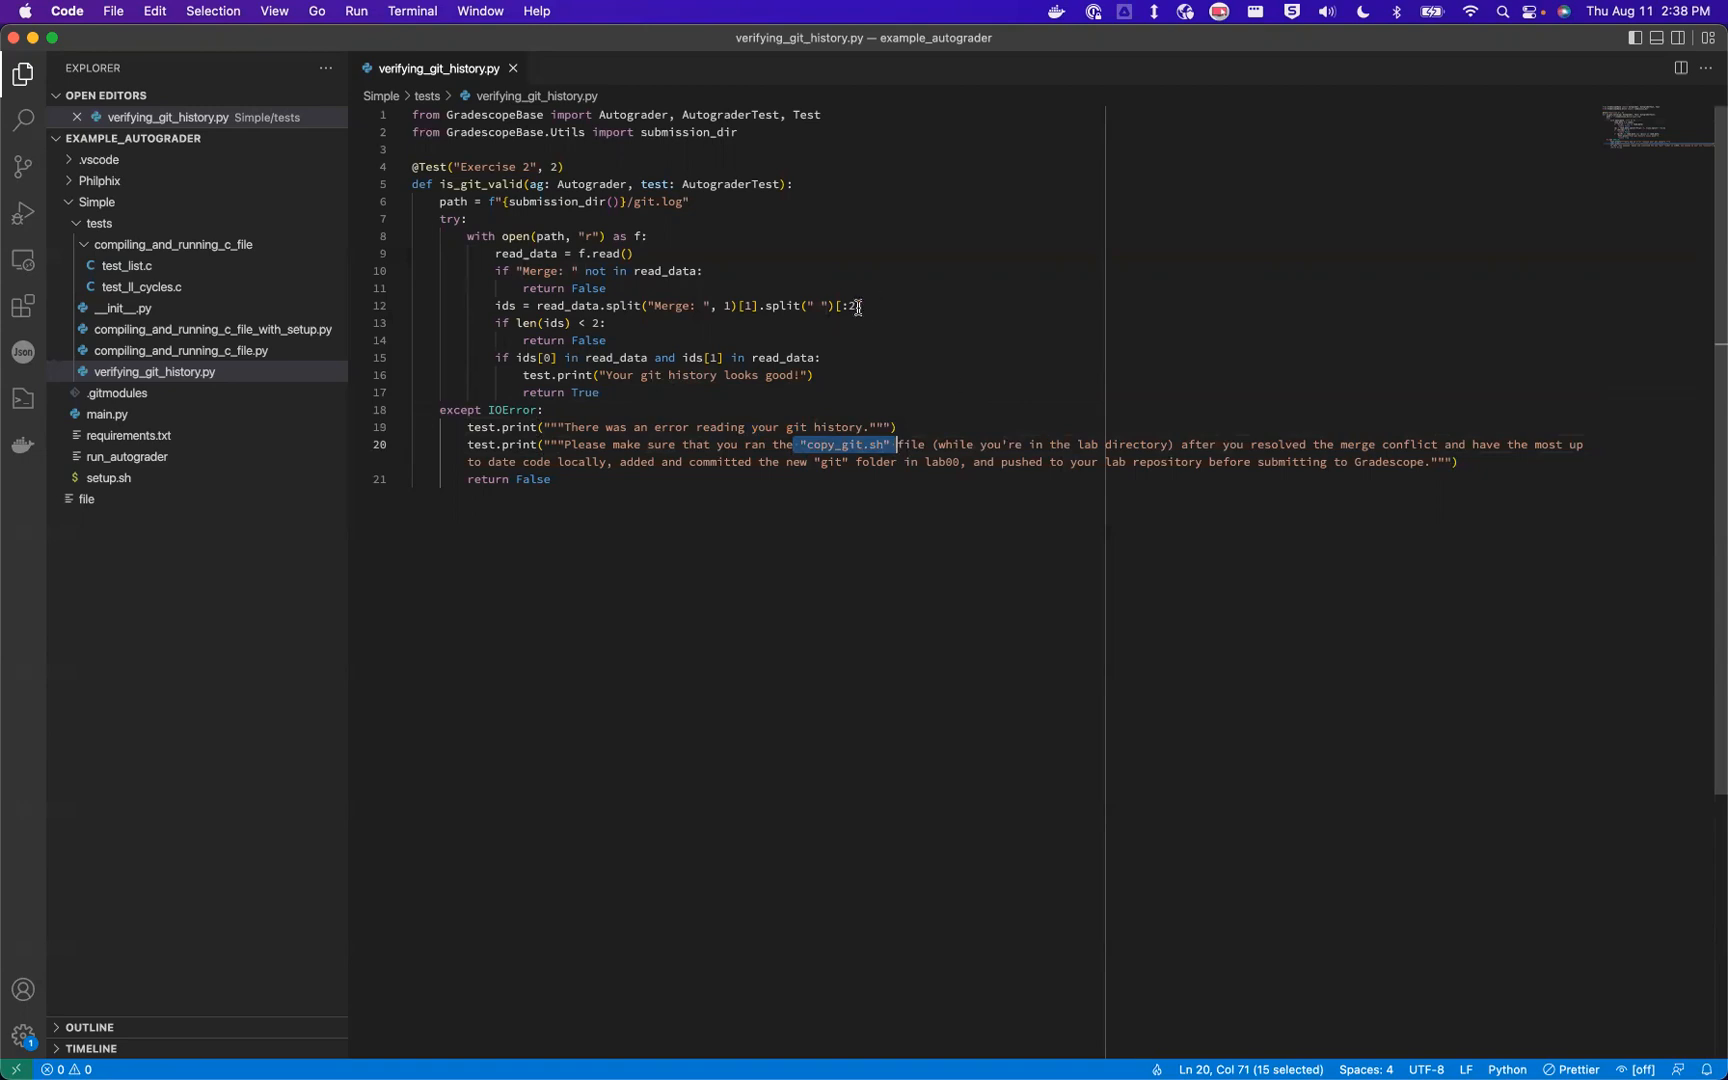
{"action": "left_click_drag", "start_coordinate": [632, 201], "coordinate": [683, 203]}
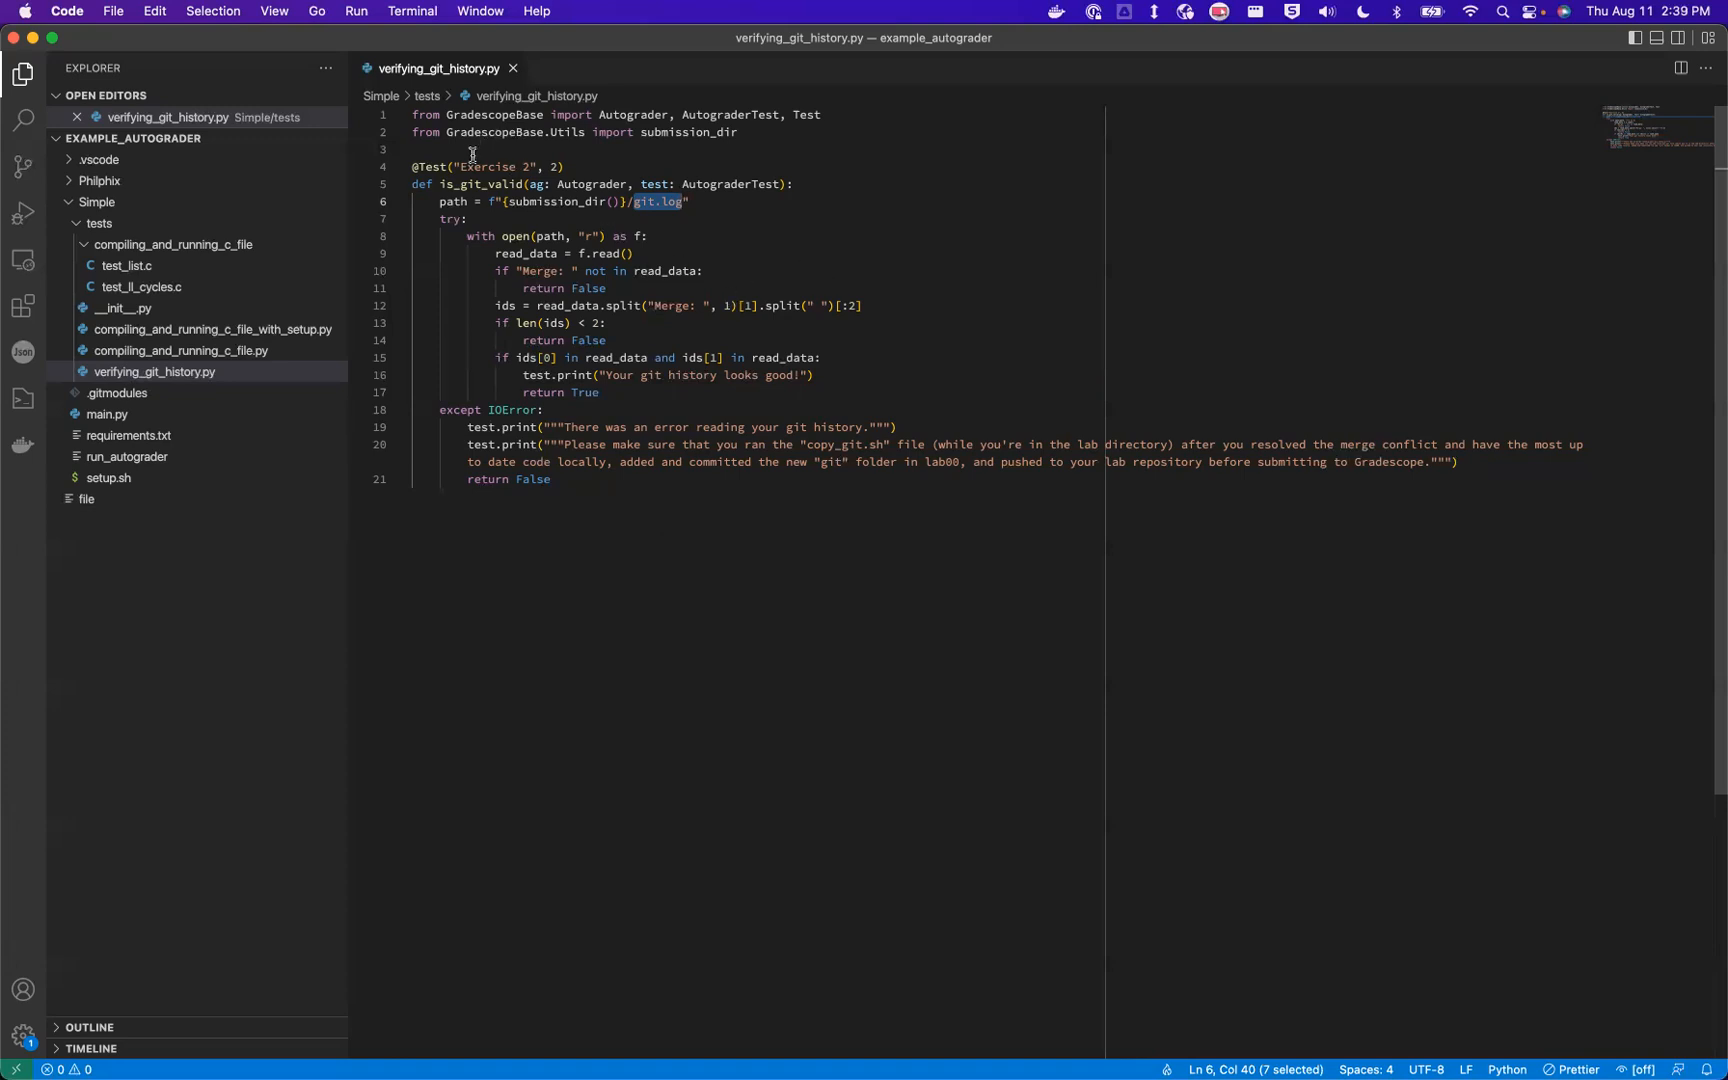
{"action": "left_click", "coordinate": [467, 235]}
{"action": "left_click_drag", "start_coordinate": [691, 201], "coordinate": [547, 201]}
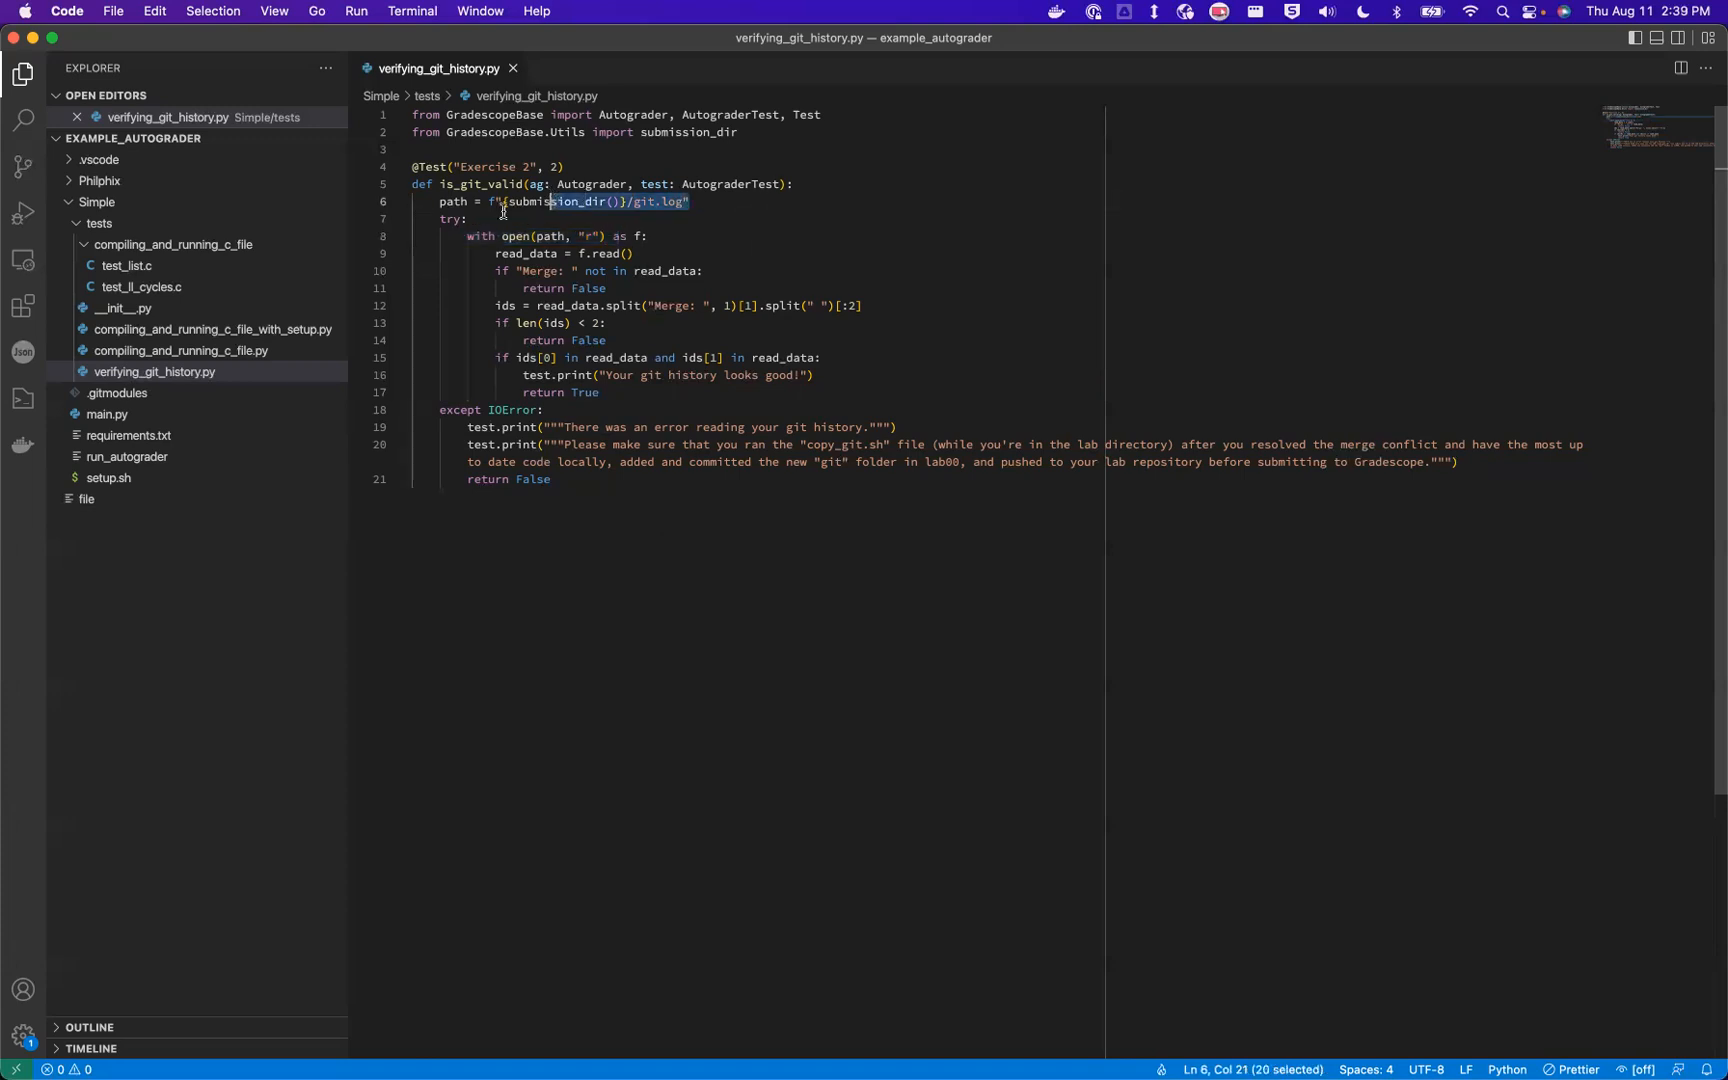
{"action": "left_click", "coordinate": [618, 233]}
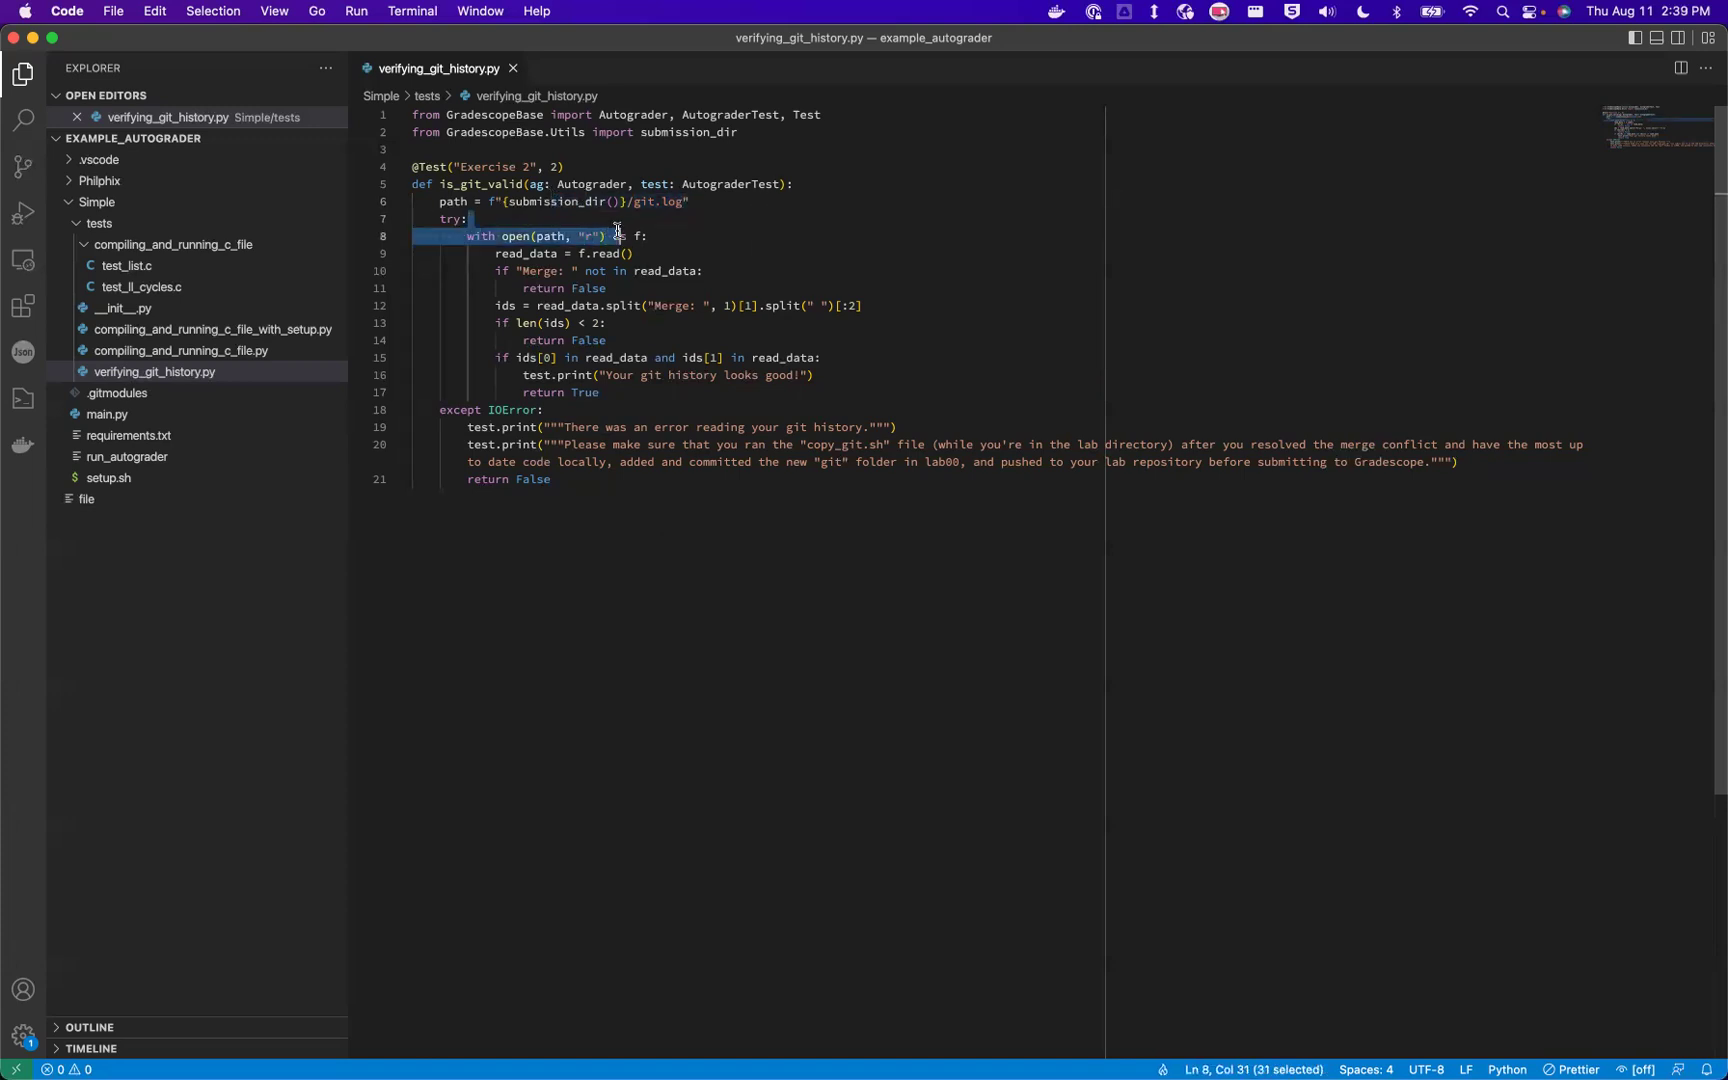
{"action": "left_click", "coordinate": [507, 427]}
{"action": "left_click_drag", "start_coordinate": [468, 427], "coordinate": [1503, 473]}
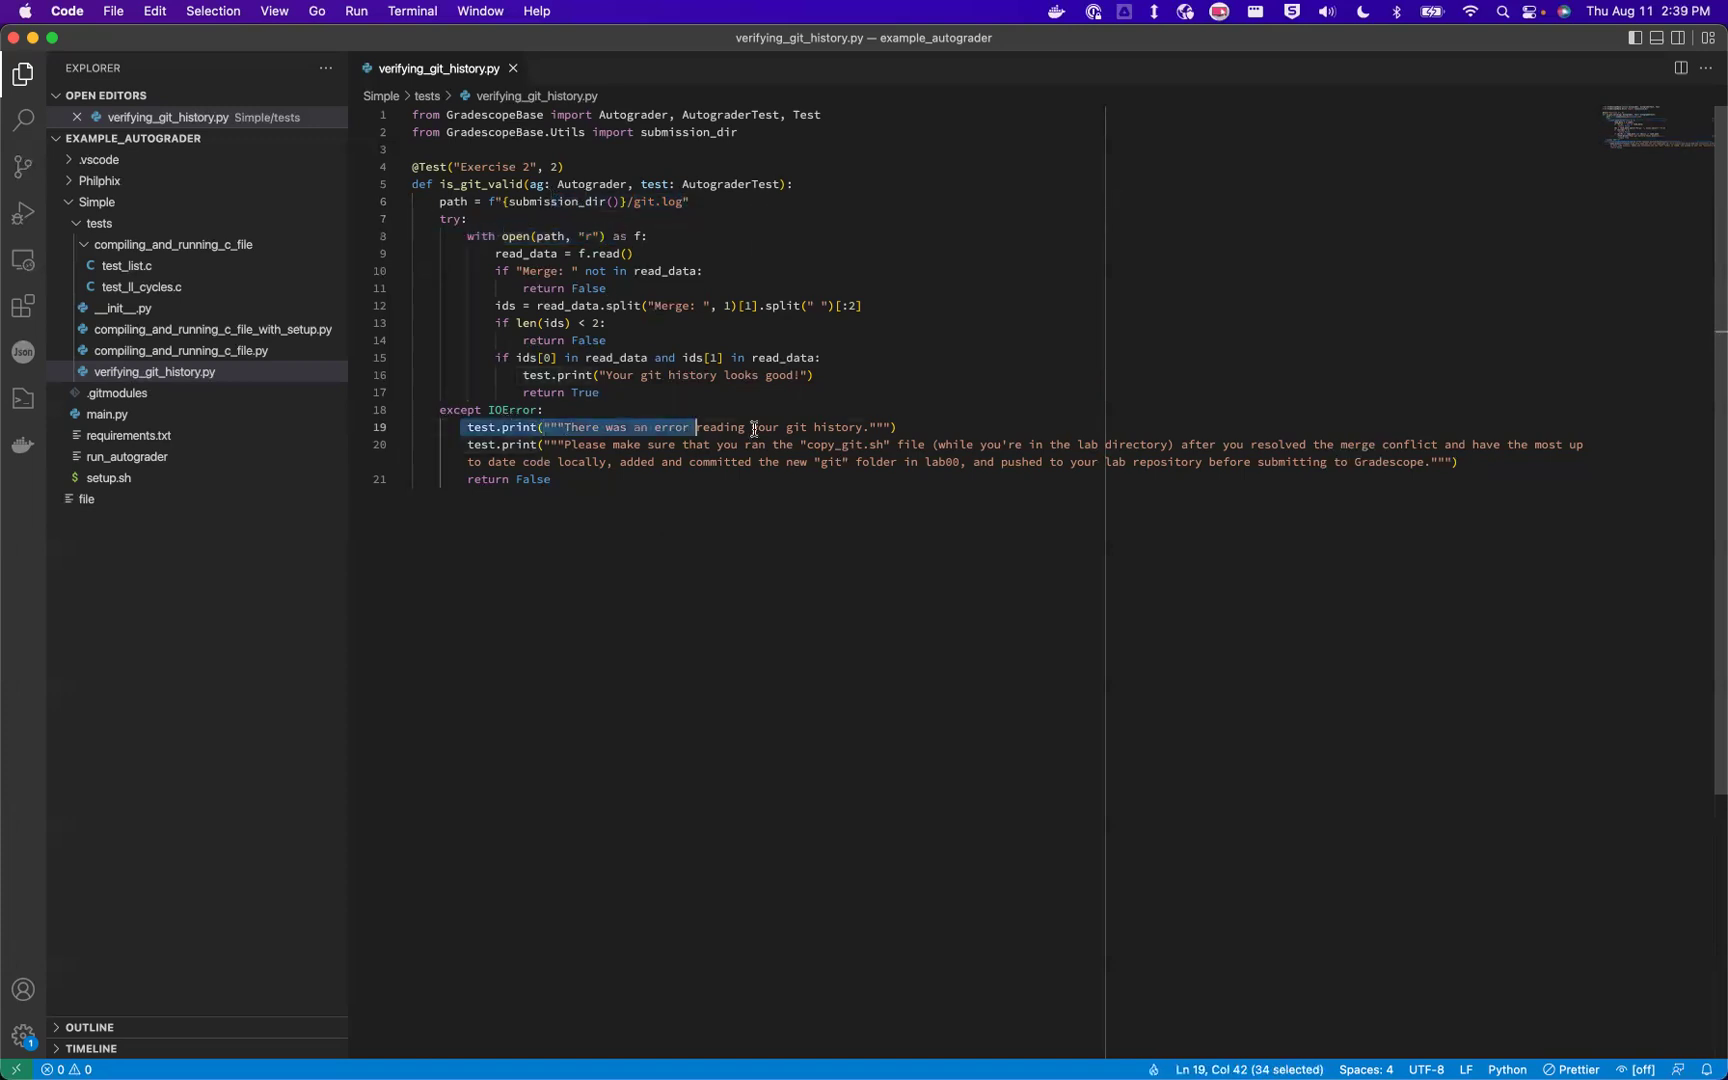
{"action": "left_click", "coordinate": [1503, 473]}
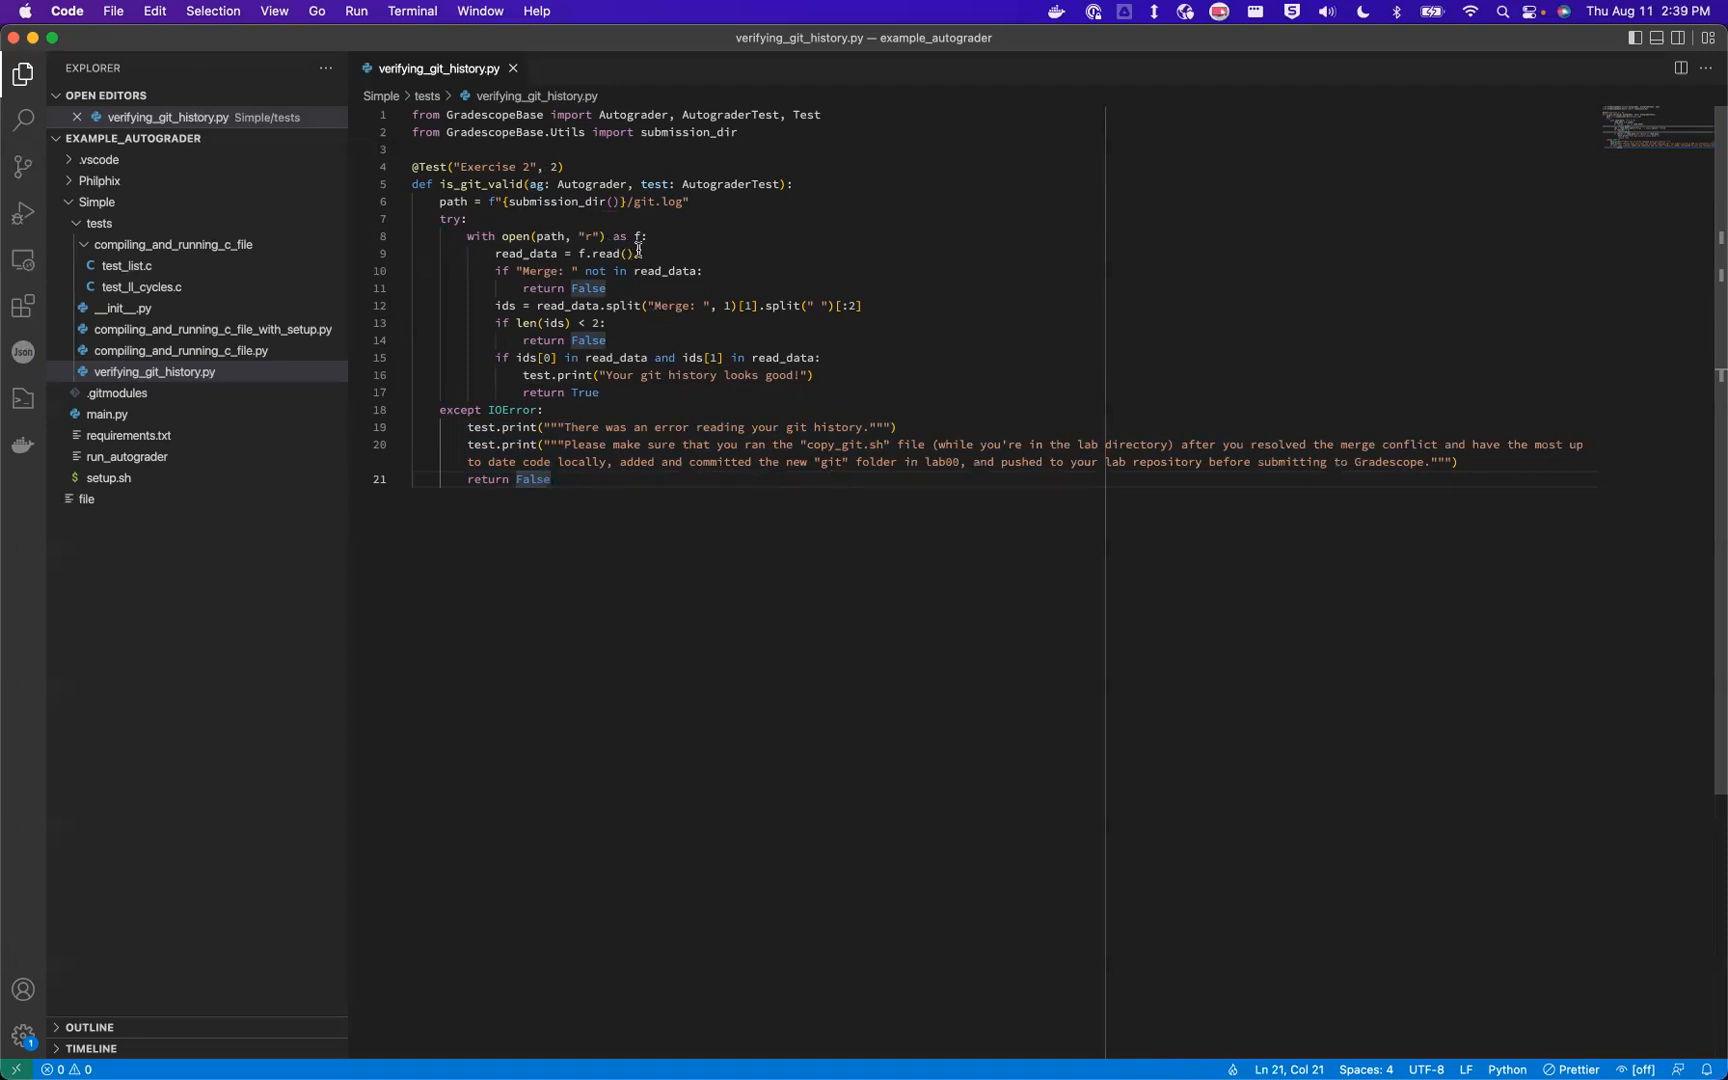
{"action": "left_click_drag", "start_coordinate": [632, 254], "coordinate": [513, 254]}
{"action": "left_click", "coordinate": [535, 255]}
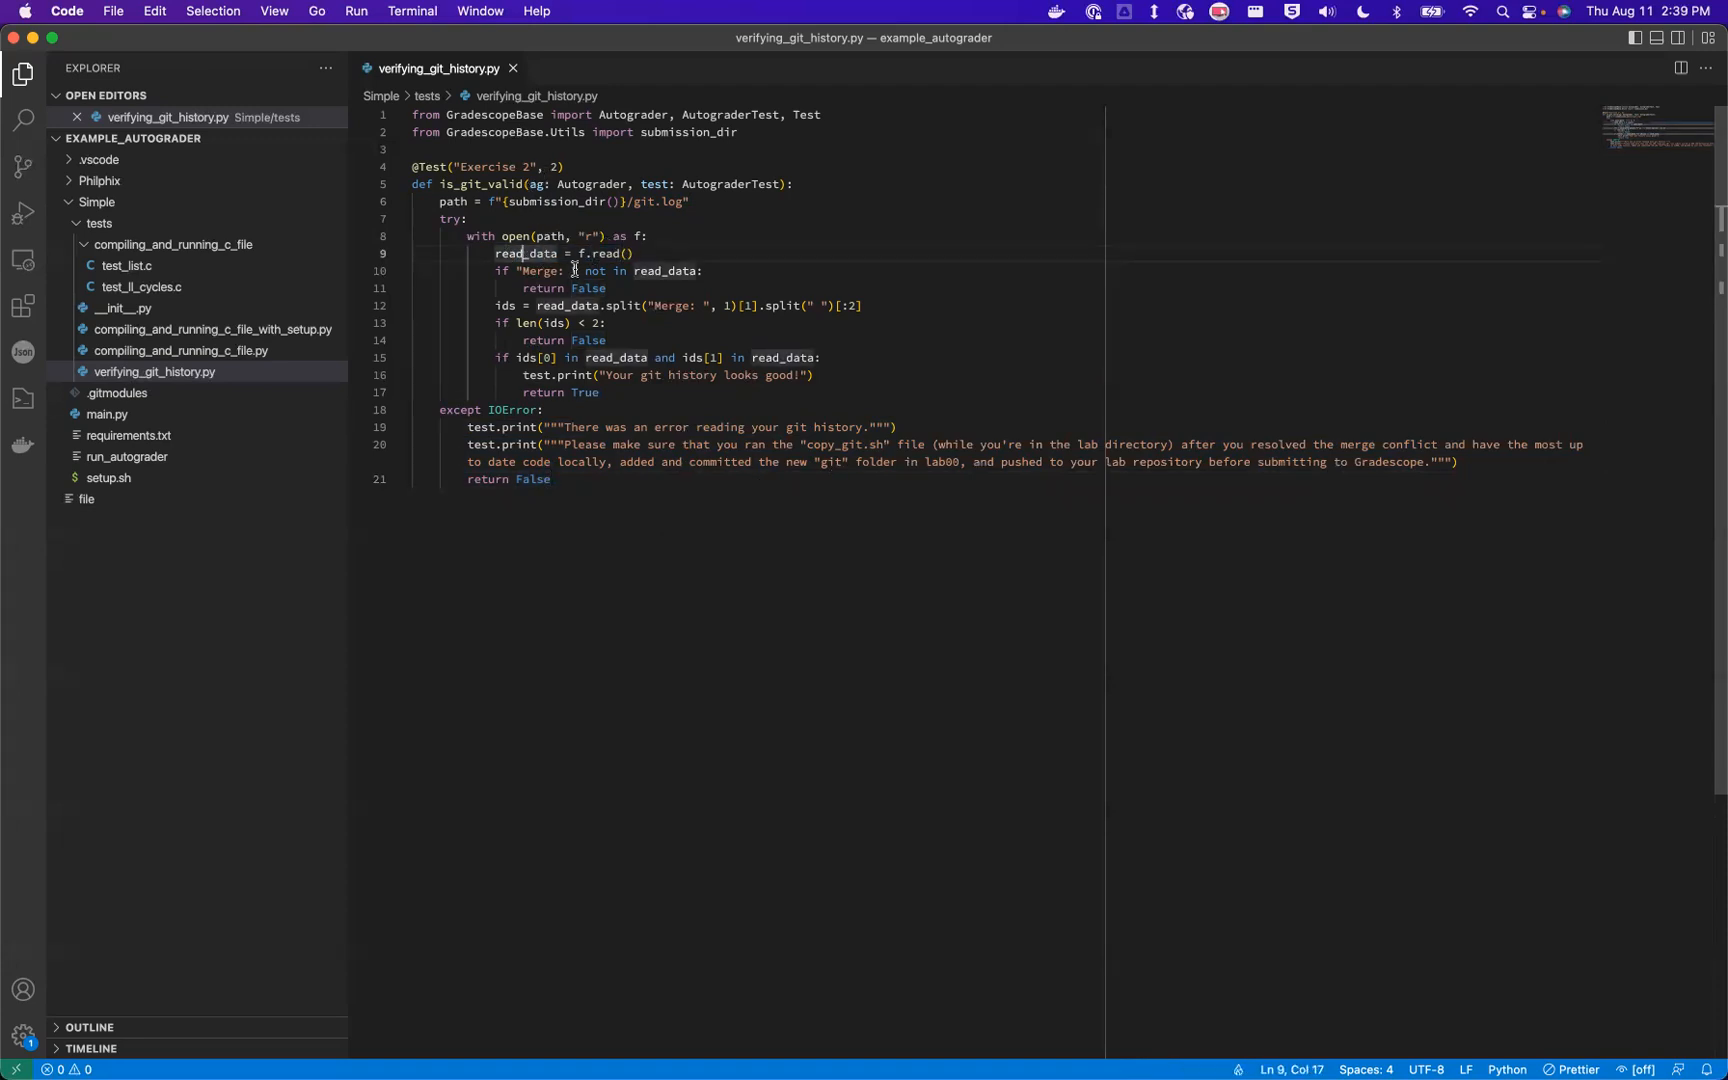
{"action": "left_click_drag", "start_coordinate": [513, 272], "coordinate": [585, 271]}
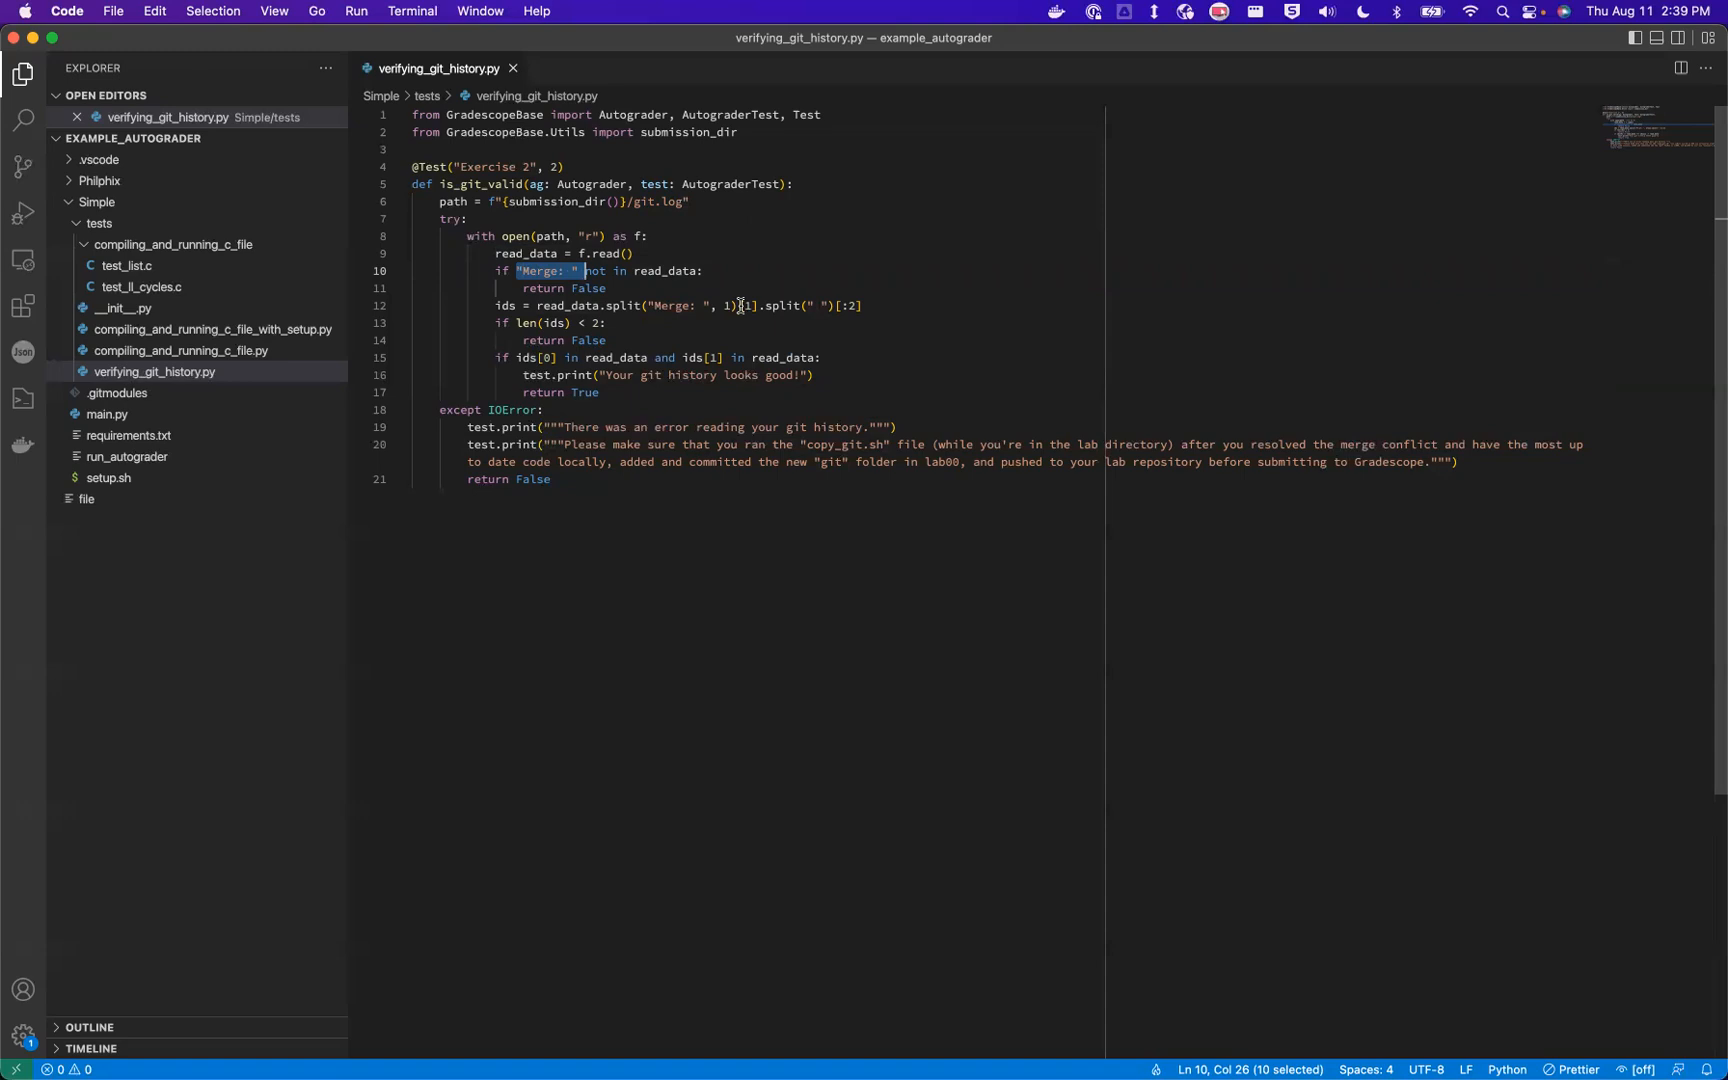
{"action": "left_click_drag", "start_coordinate": [610, 287], "coordinate": [589, 272]}
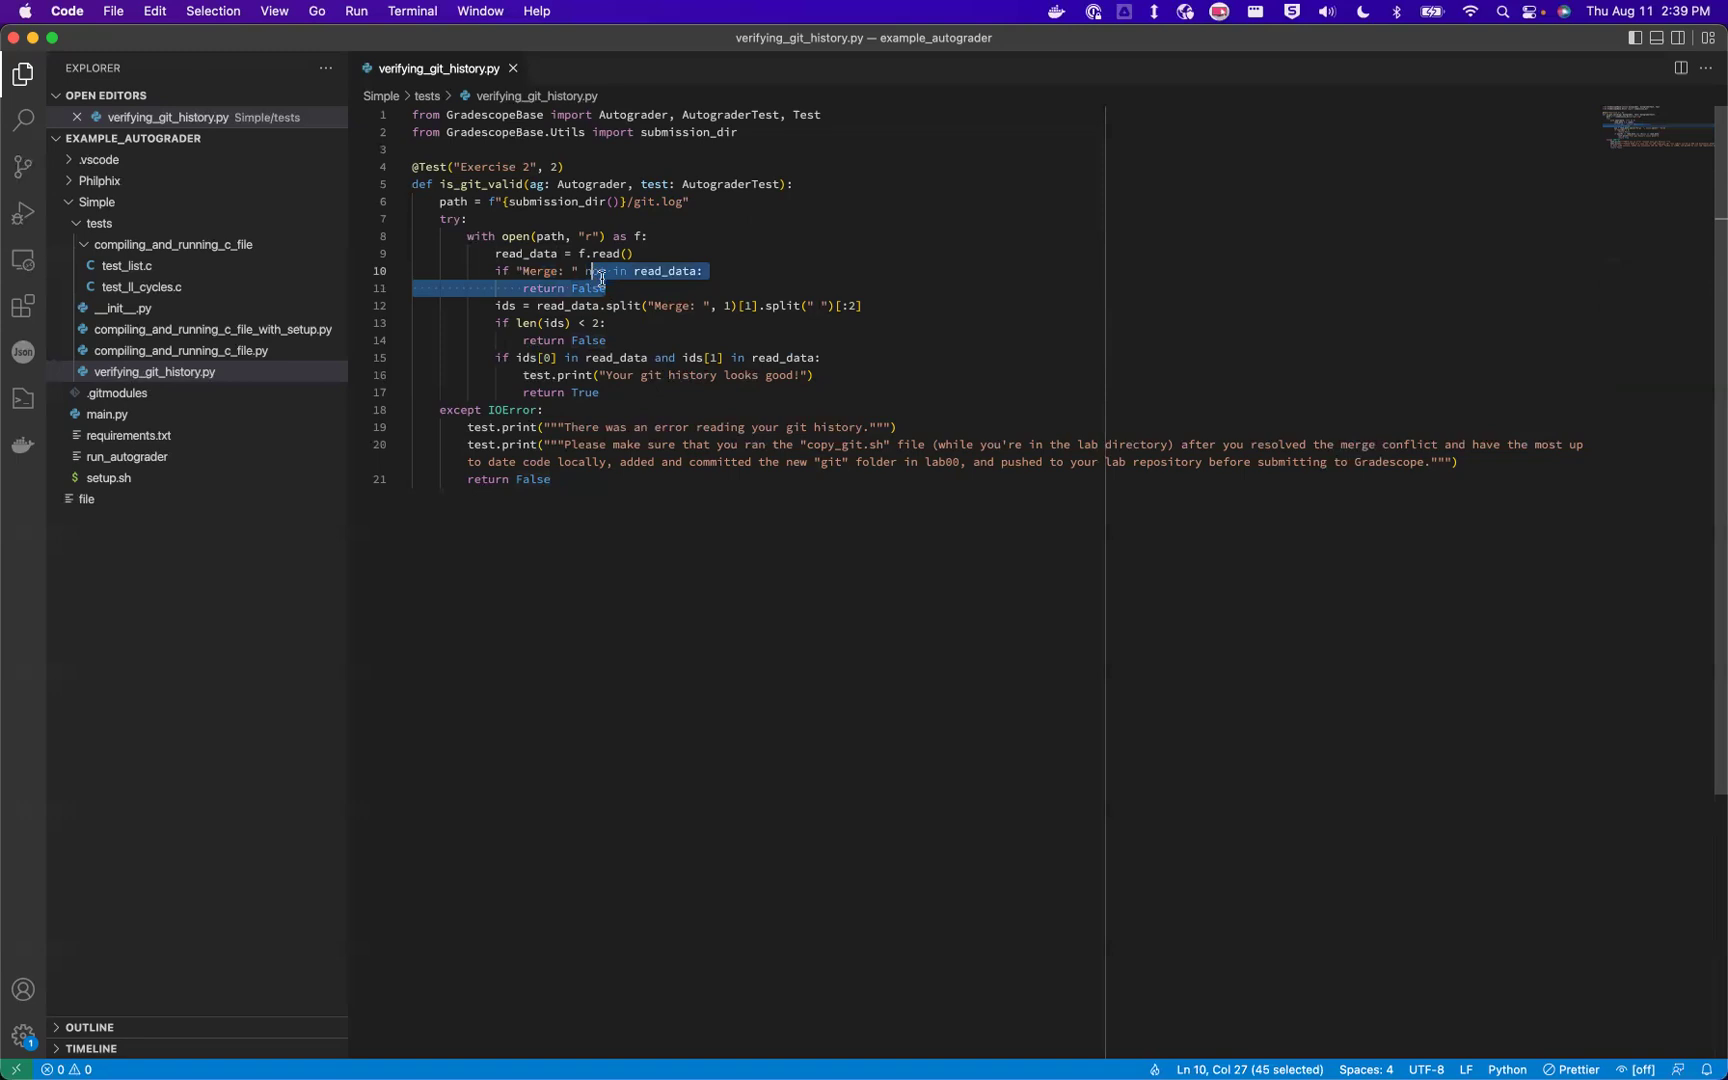
{"action": "left_click", "coordinate": [662, 272]}
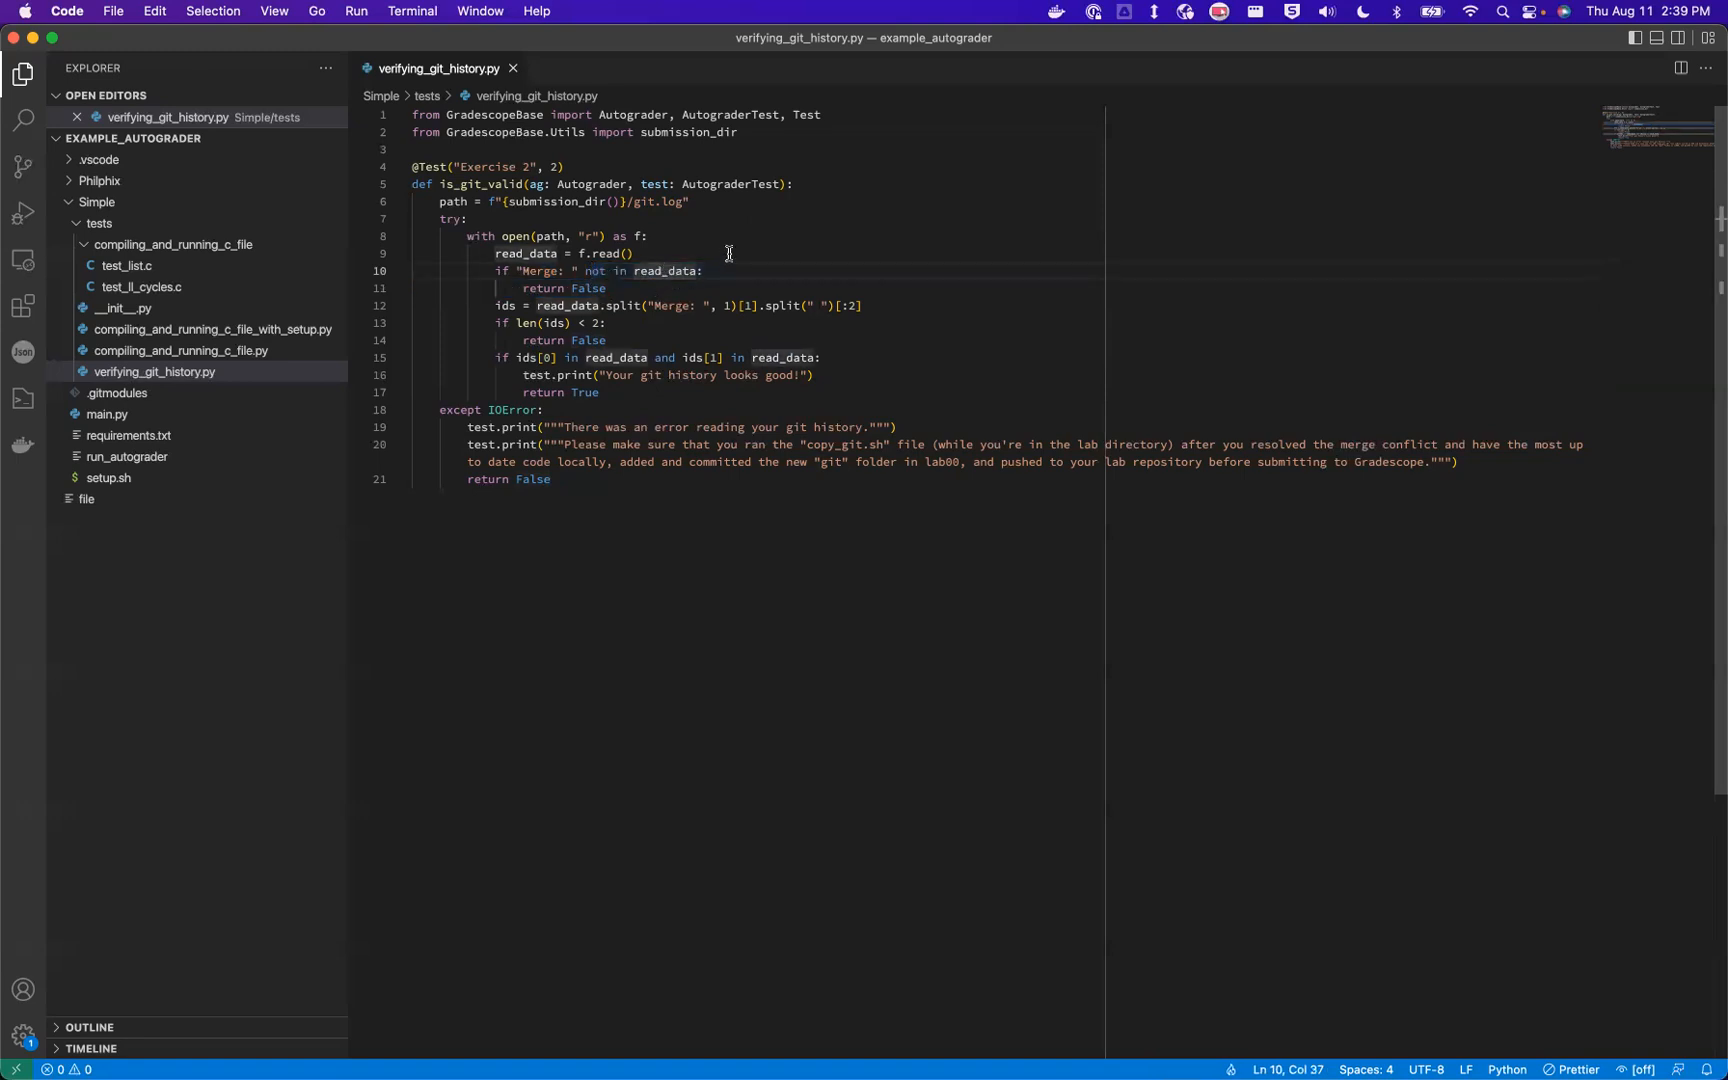
{"action": "left_click", "coordinate": [662, 201]}
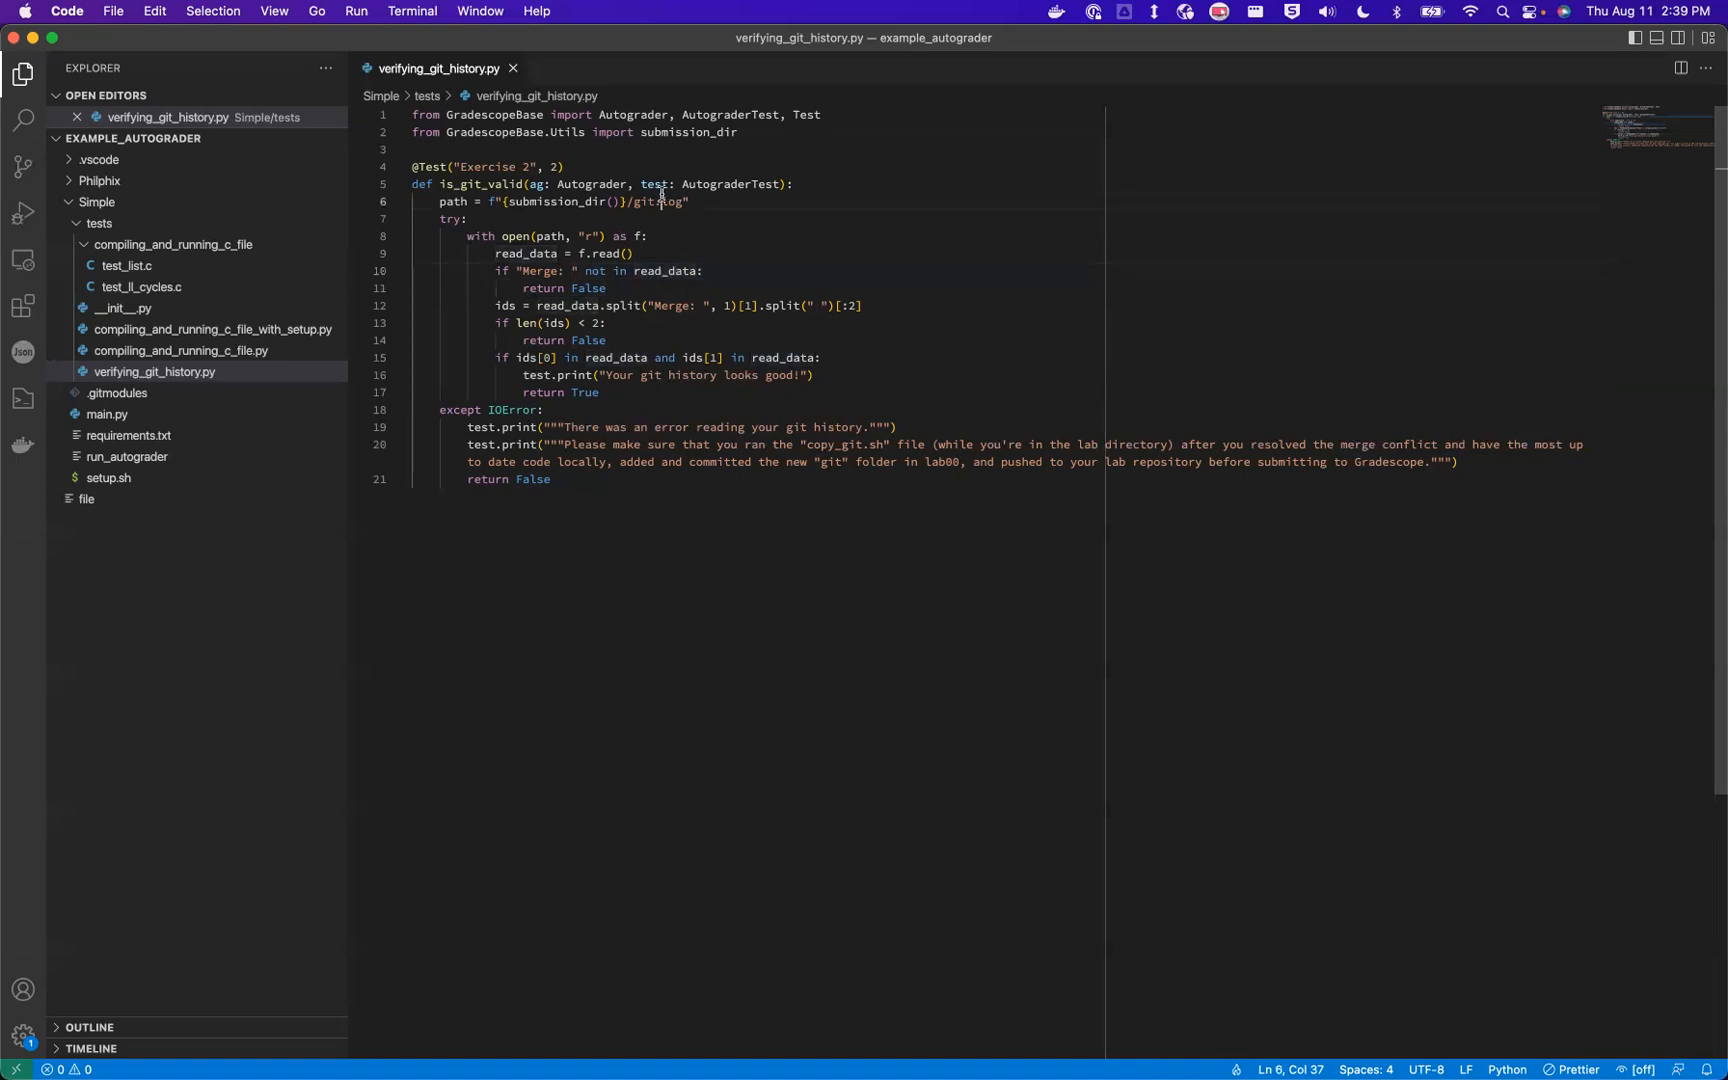
{"action": "double_click", "coordinate": [661, 202]}
{"action": "left_click", "coordinate": [672, 306]}
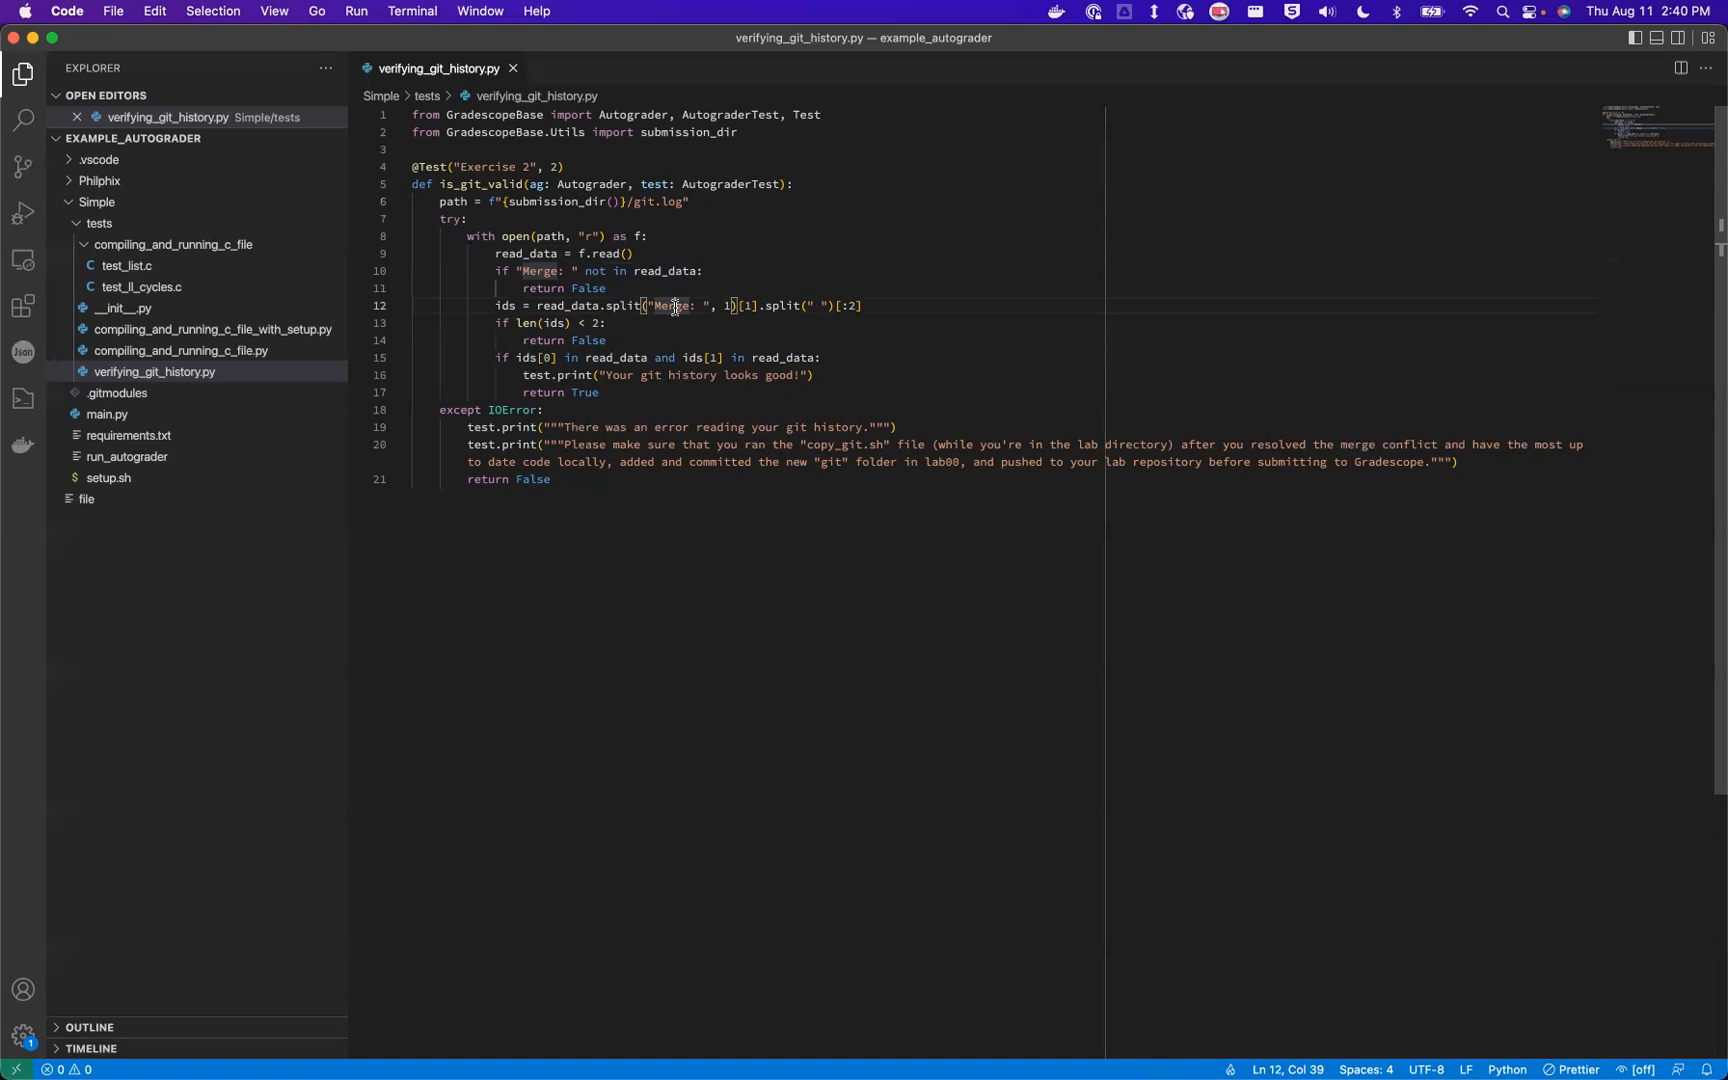
{"action": "mouse_move", "coordinate": [517, 306]}
{"action": "left_mouse_down"}
{"action": "mouse_move", "coordinate": [662, 306]}
{"action": "mouse_move", "coordinate": [629, 305]}
{"action": "left_mouse_up"}
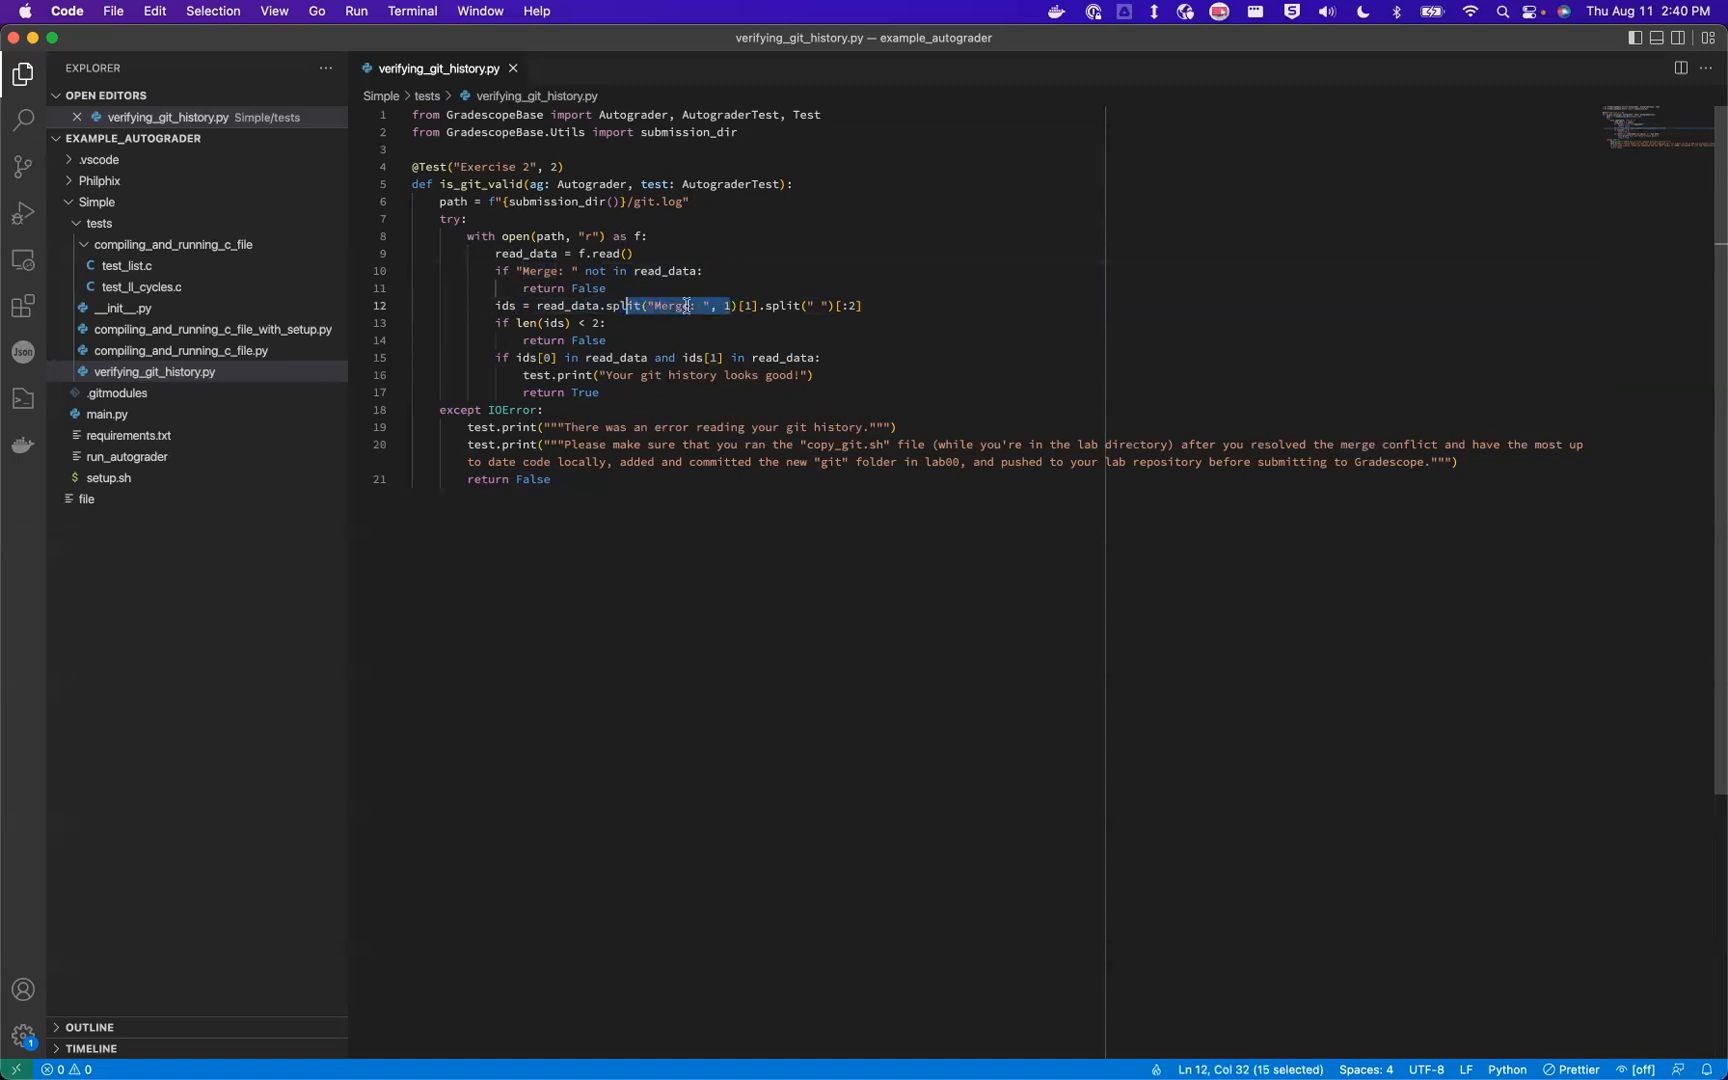
{"action": "left_click", "coordinate": [803, 302]}
{"action": "left_click_drag", "start_coordinate": [864, 305], "coordinate": [578, 305]}
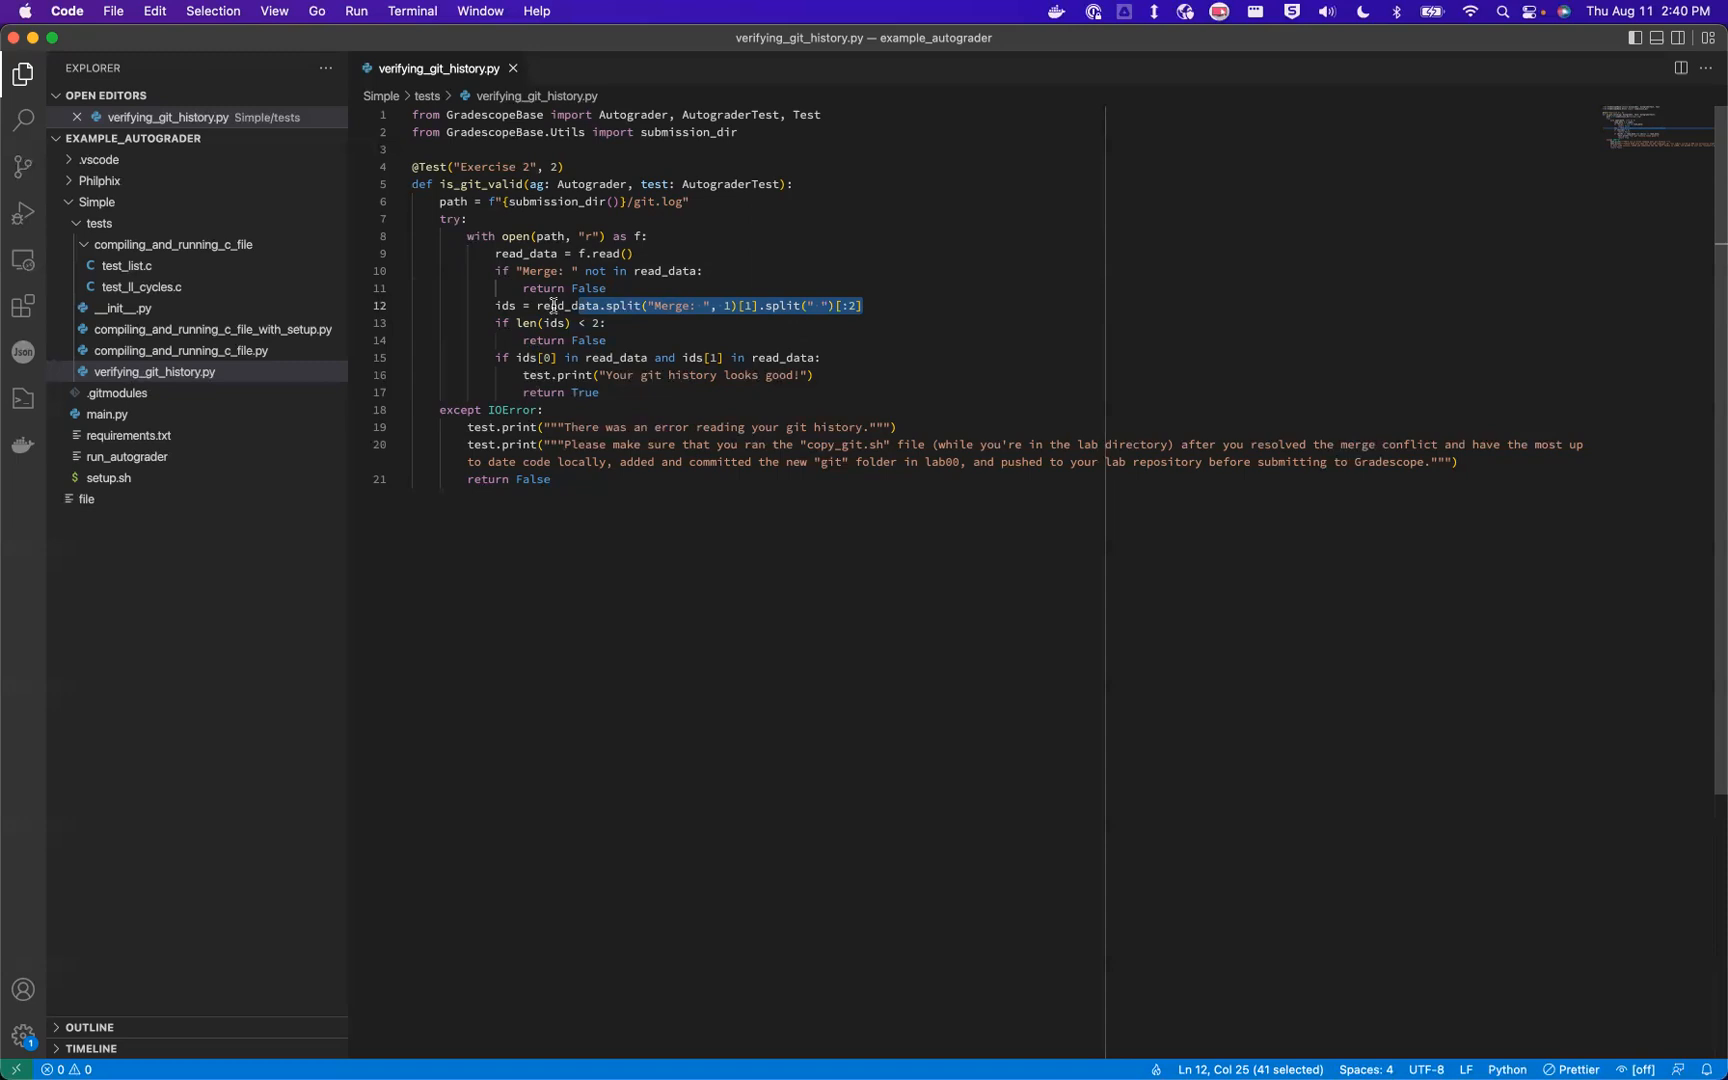
{"action": "left_click", "coordinate": [520, 323]}
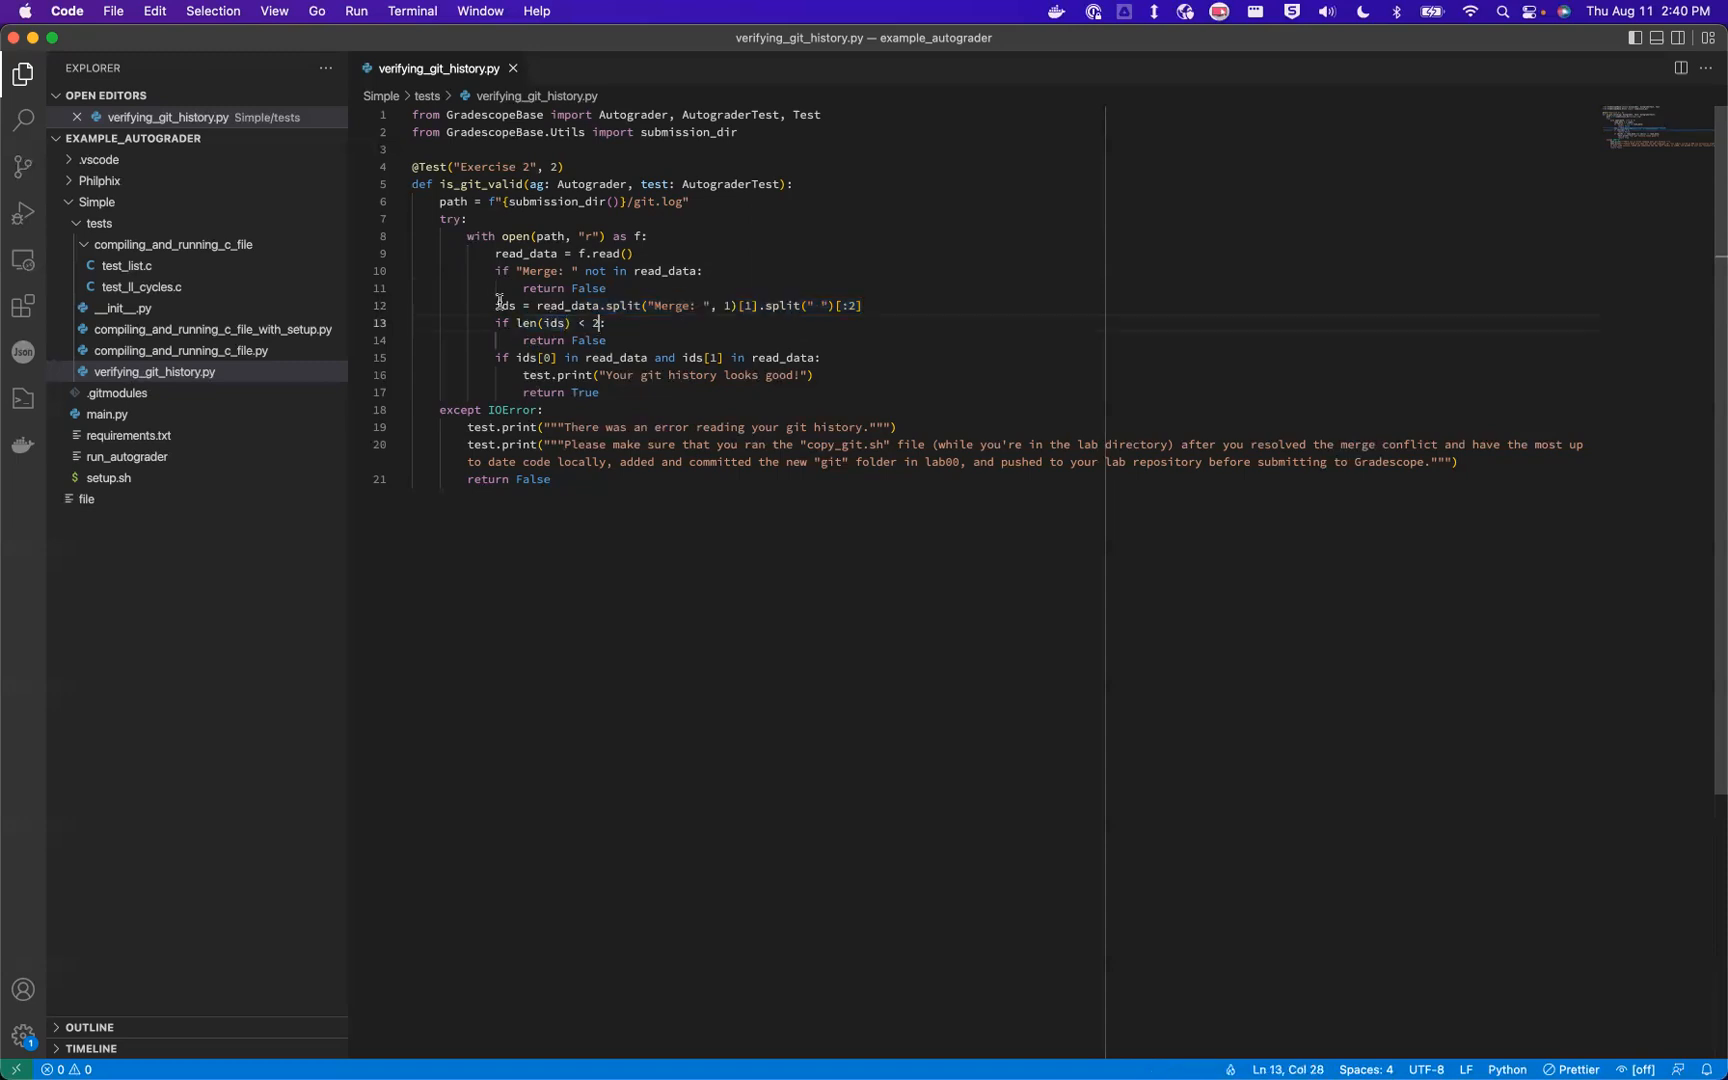
{"action": "double_click", "coordinate": [503, 305]}
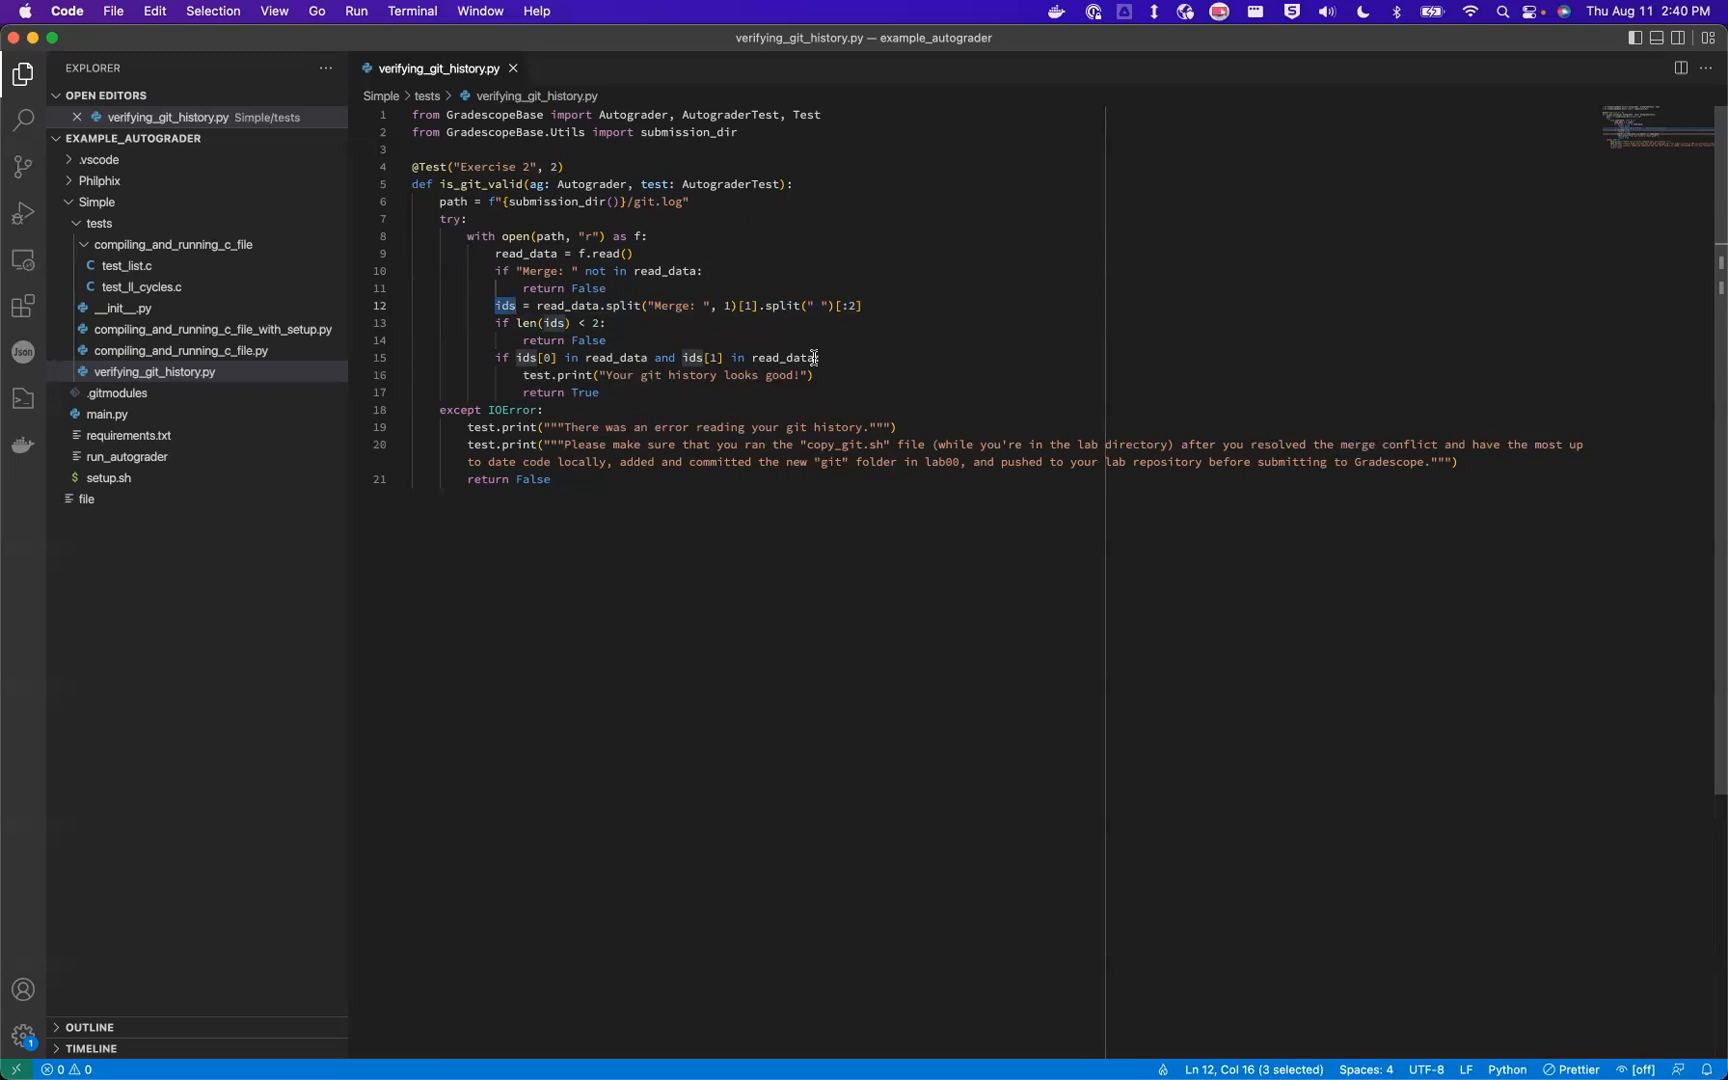
{"action": "left_click_drag", "start_coordinate": [608, 394], "coordinate": [521, 377]}
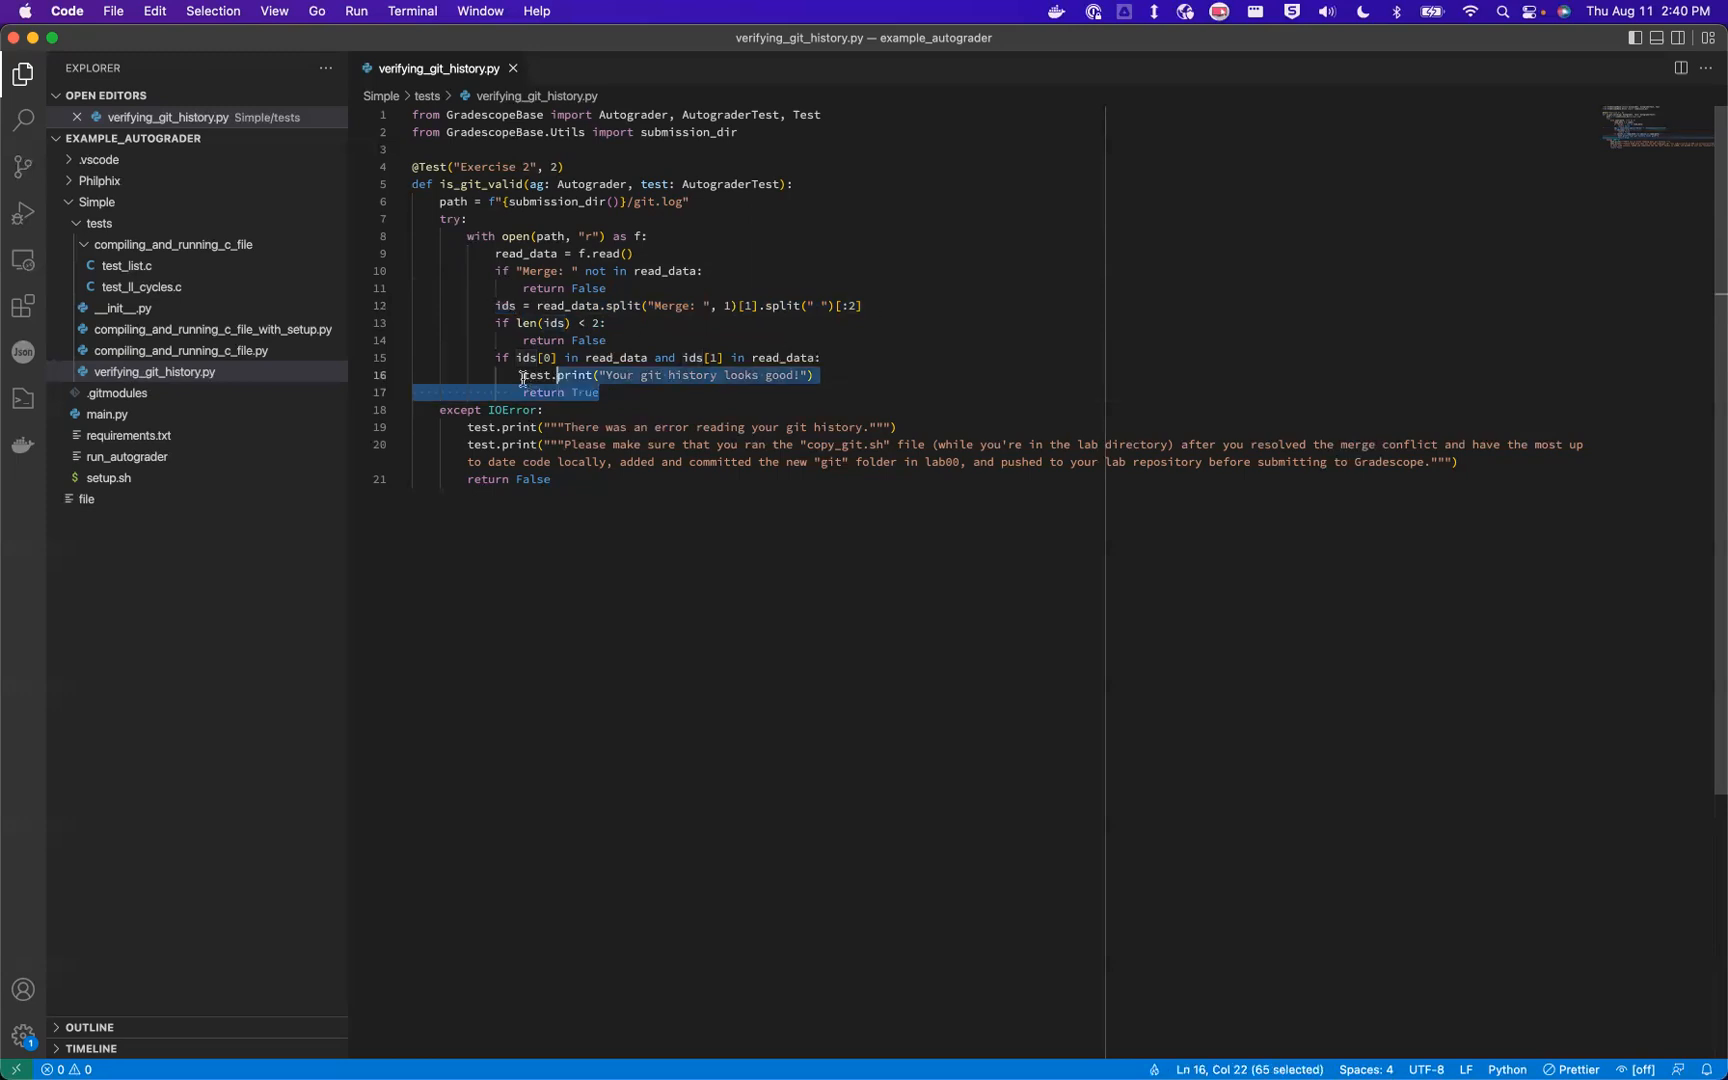
{"action": "left_click", "coordinate": [715, 358]}
{"action": "mouse_move", "coordinate": [815, 375]}
{"action": "left_mouse_down"}
{"action": "mouse_move", "coordinate": [588, 376]}
{"action": "mouse_move", "coordinate": [564, 322]}
{"action": "left_mouse_up"}
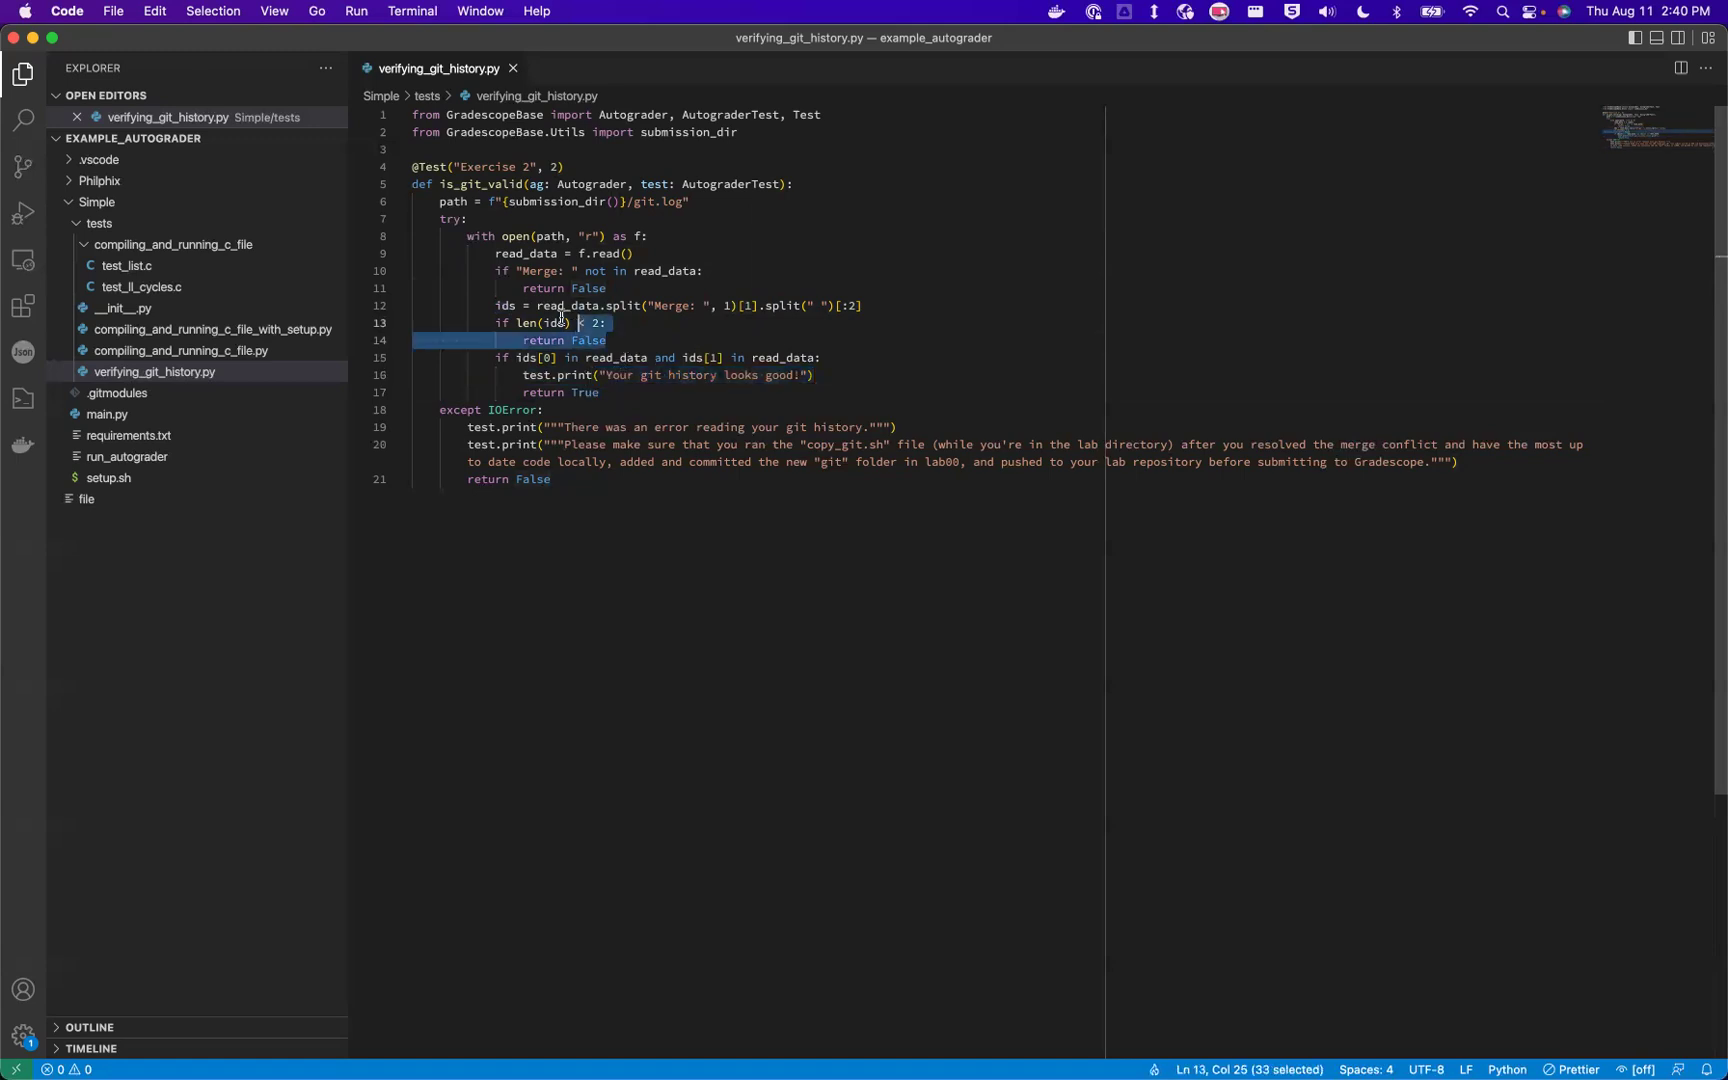
{"action": "left_click", "coordinate": [687, 354]}
{"action": "left_click", "coordinate": [796, 536]}
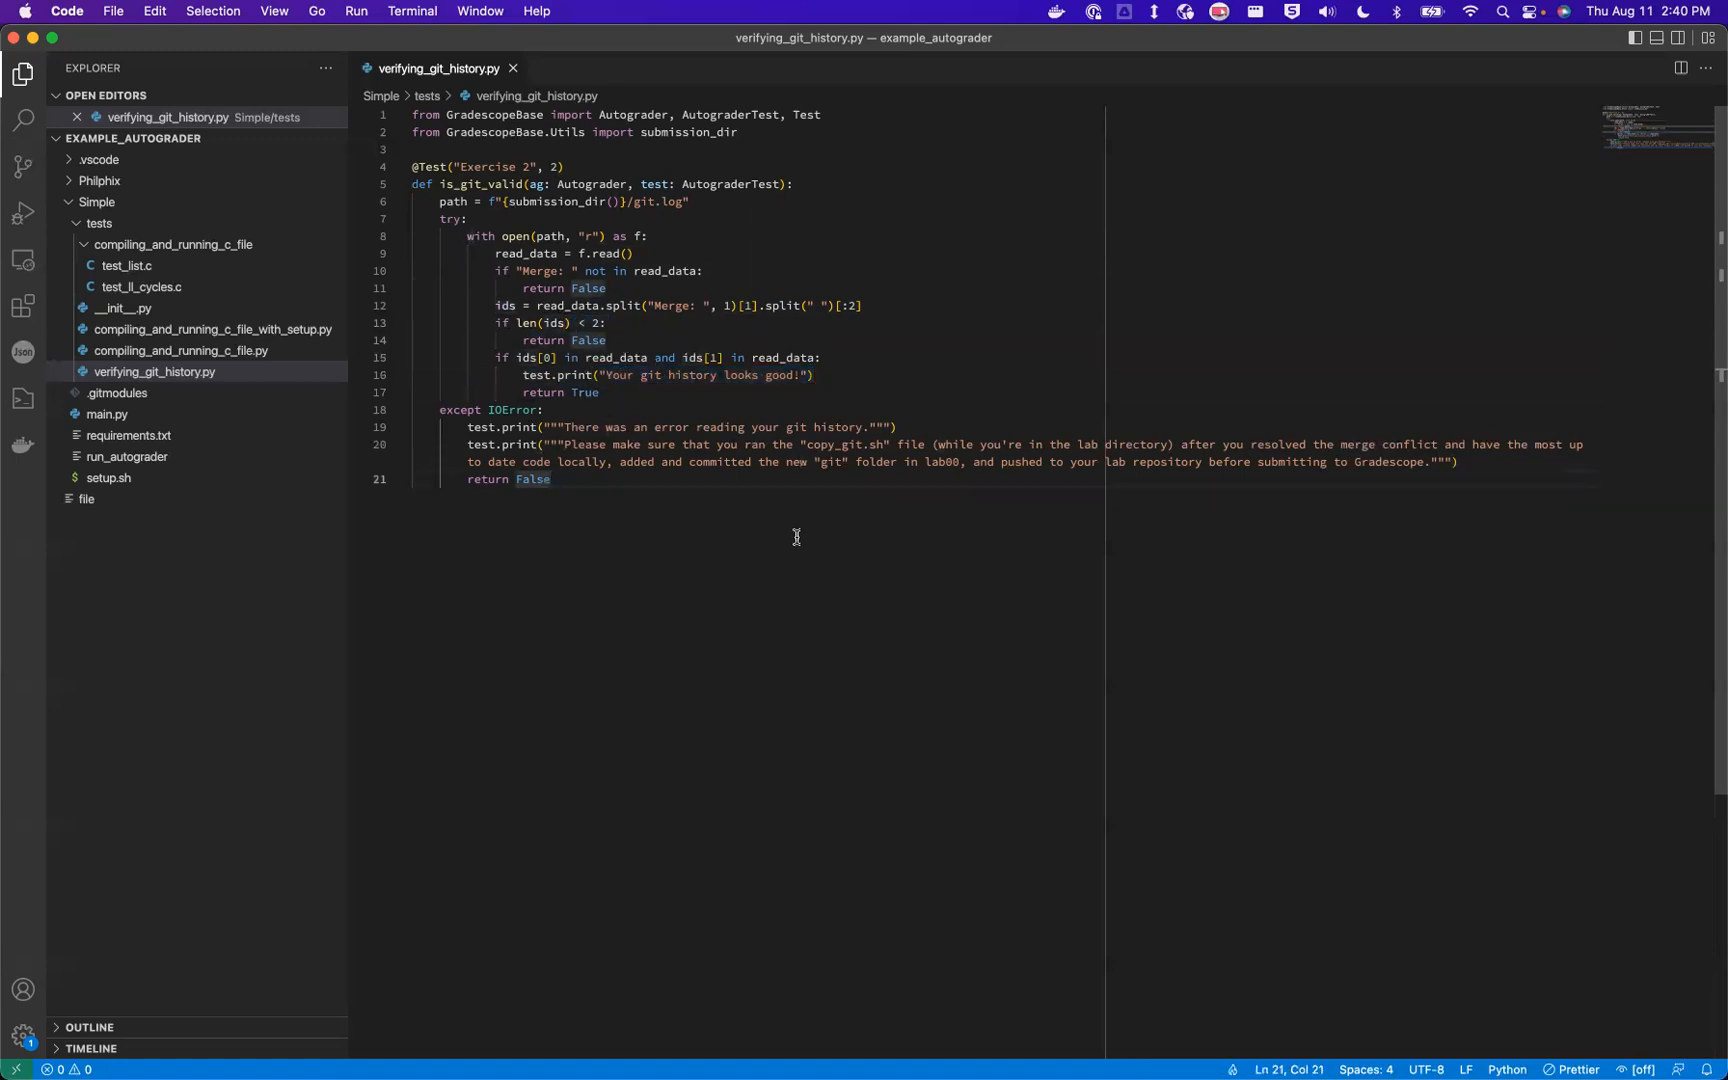